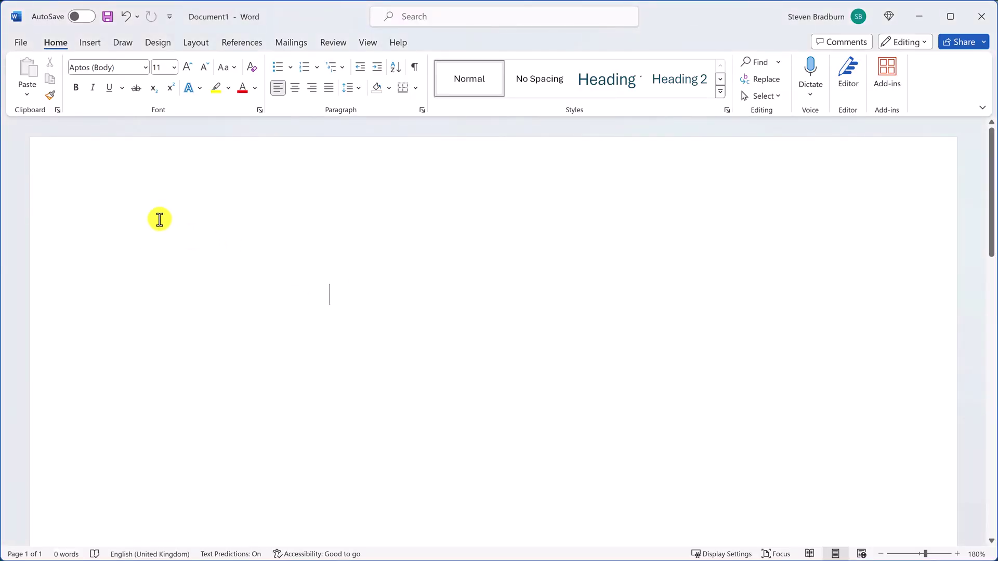
- Undo the last edit so the blank document has a single empty line
key("ctrl+z")
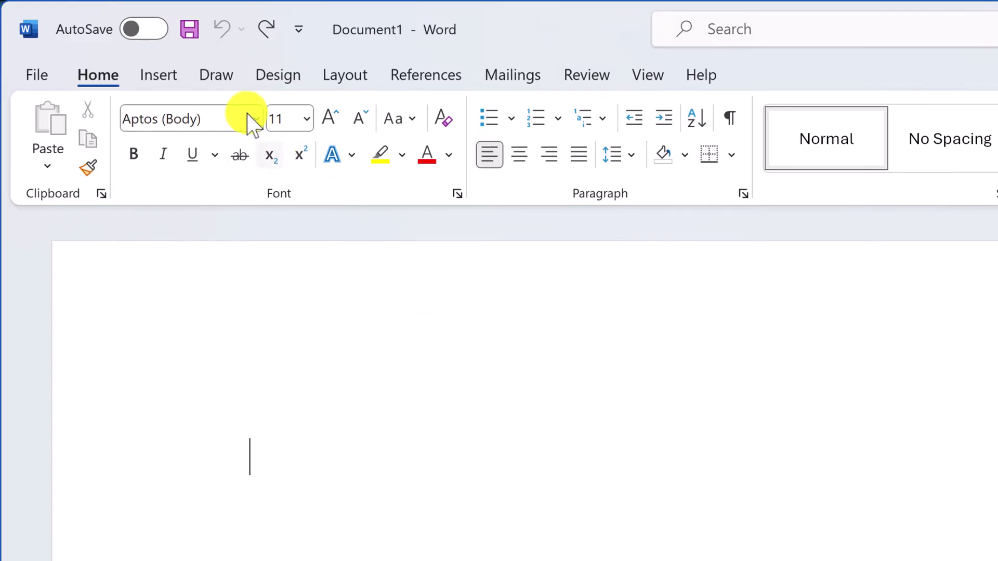
- Insert an empty 6-column by 2-row table from the Table grid
left_click(182, 79)
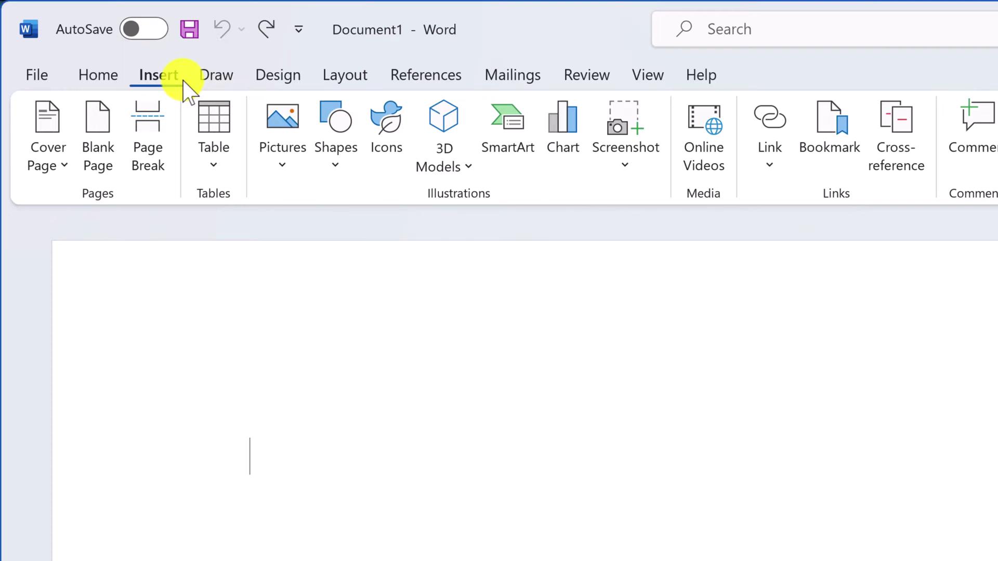
left_click(223, 169)
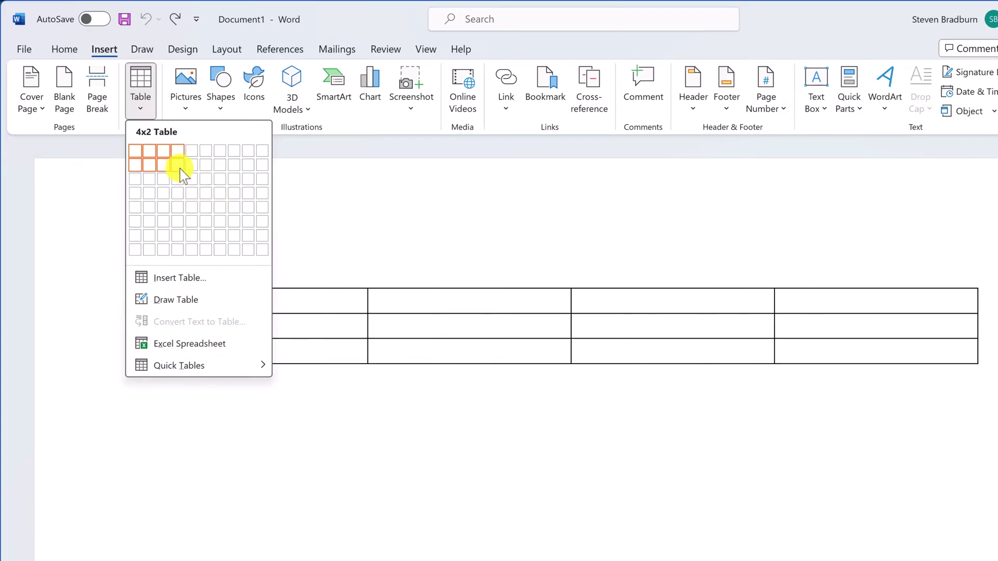
left_click(208, 167)
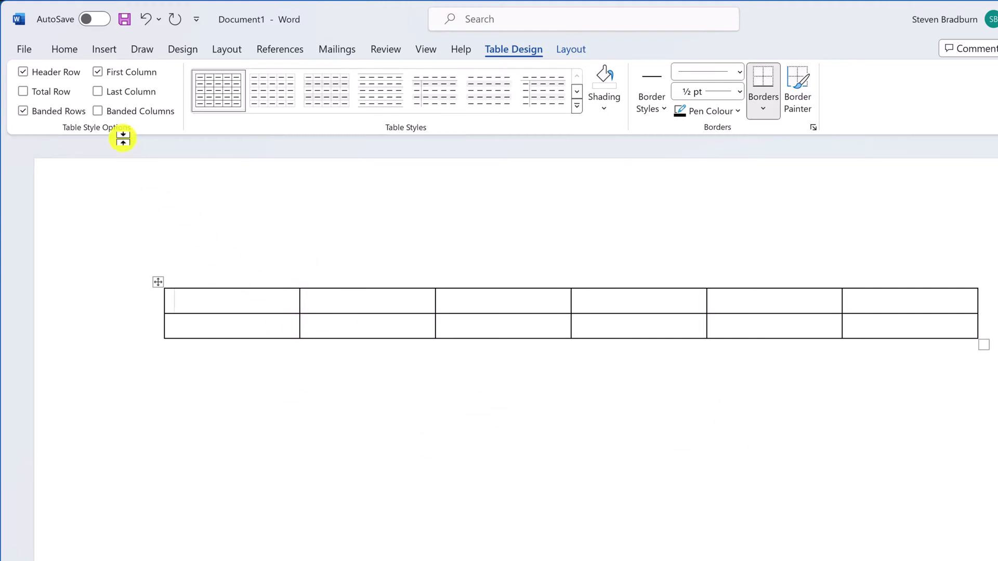
left_click(102, 49)
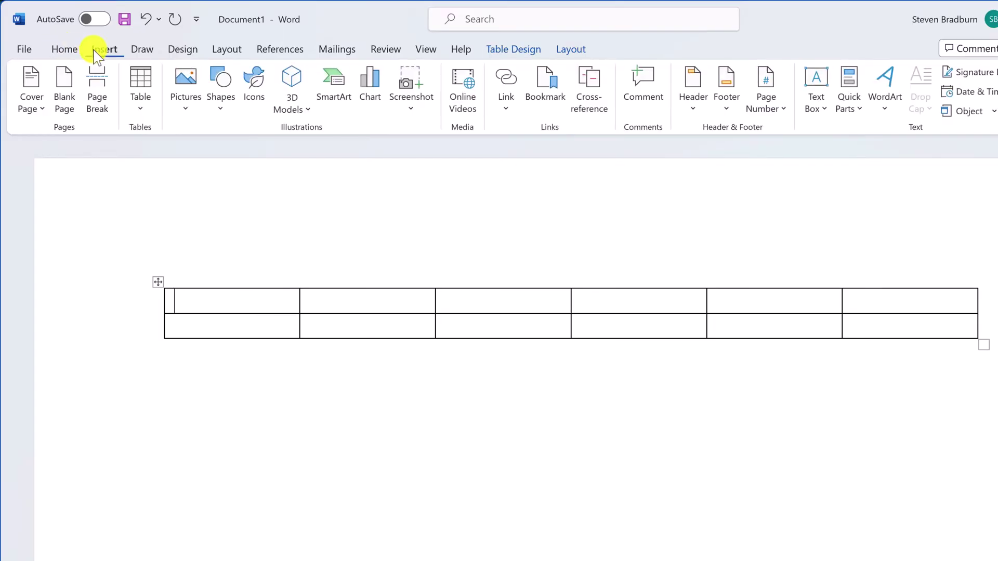
- Insert a 3-column by 2-row table through the Insert Table dialog
left_click(137, 107)
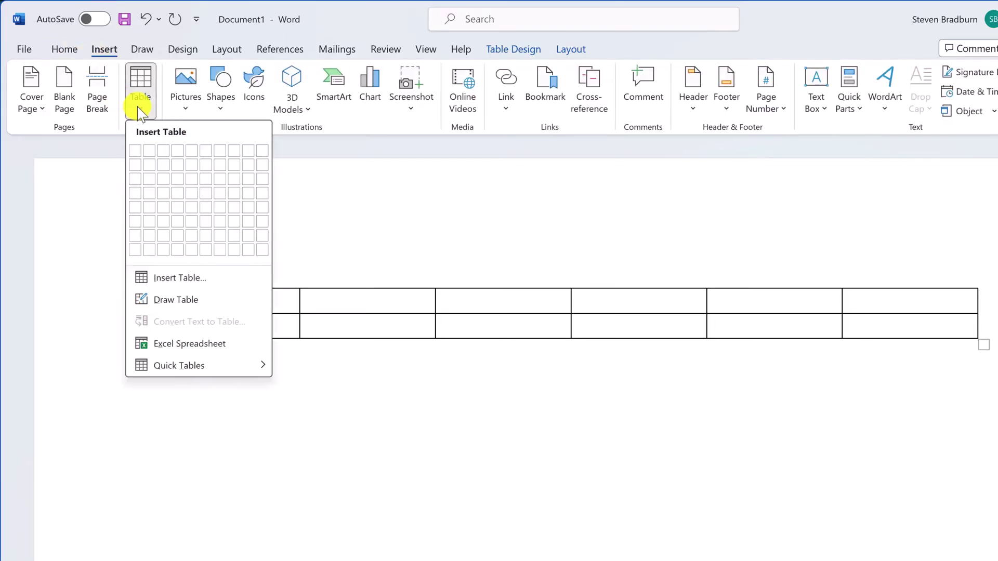
left_click(174, 276)
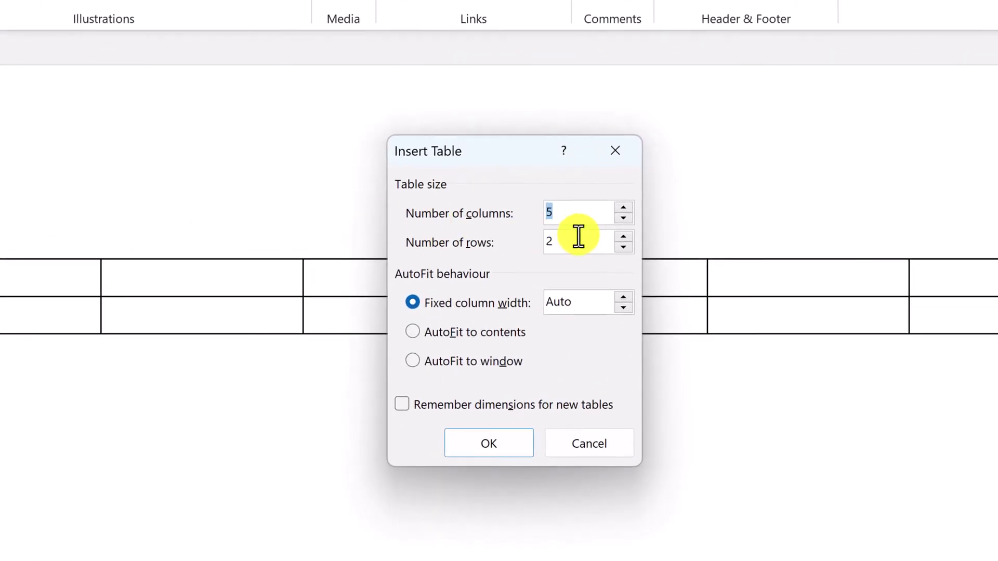
left_click(606, 268)
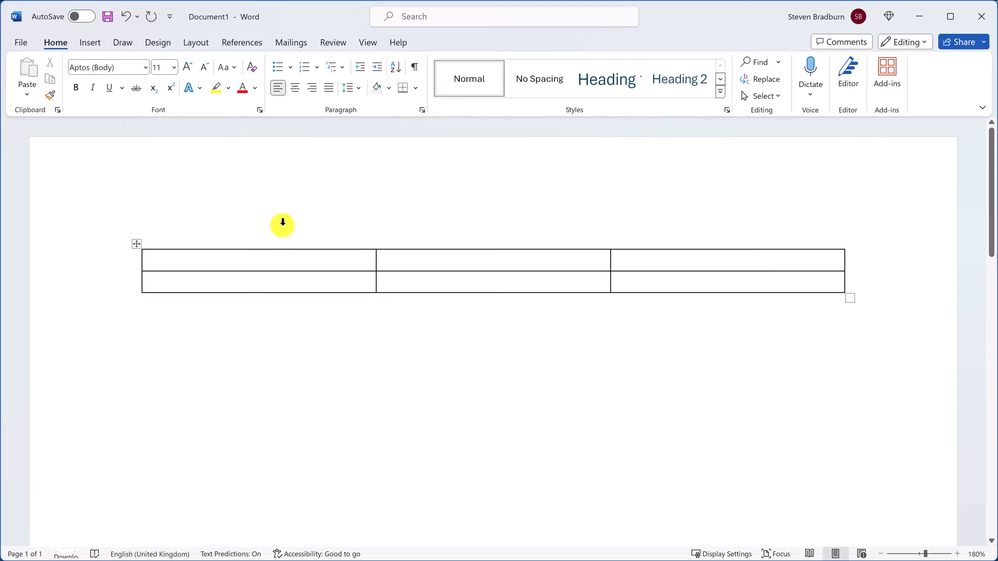
- Add a row above the first row and a column on the right, making a 4x3 table
left_click(266, 259)
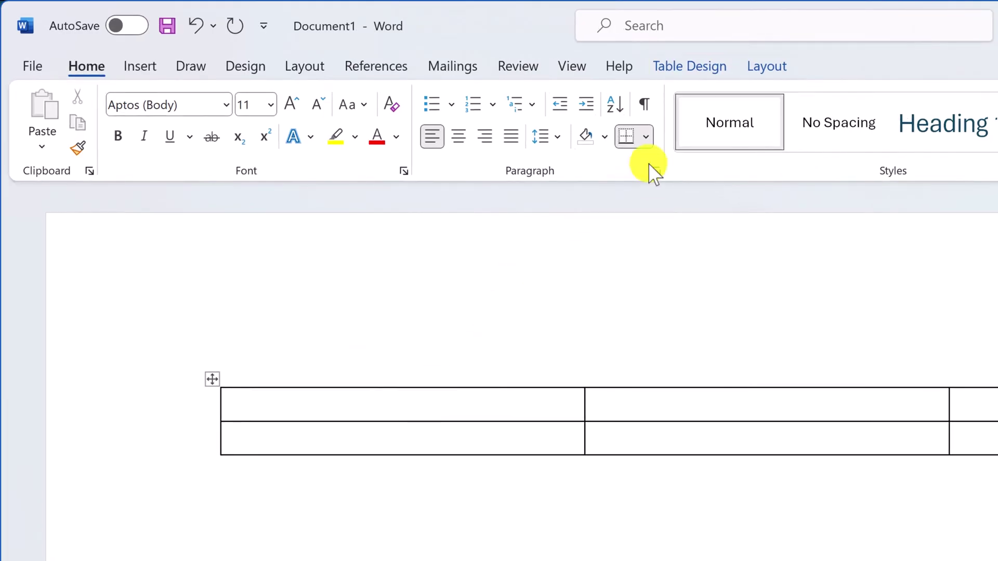
left_click(760, 69)
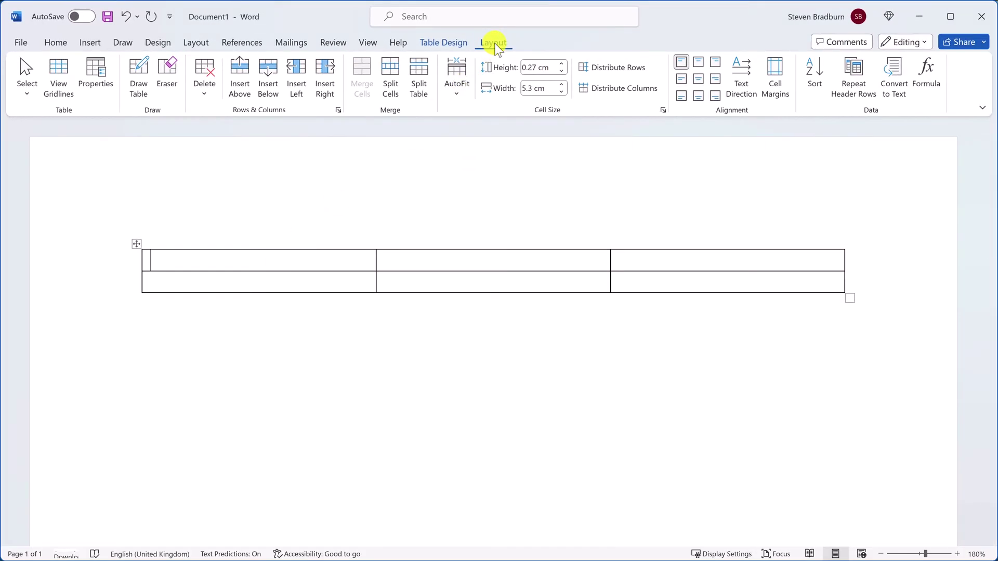
left_click(240, 77)
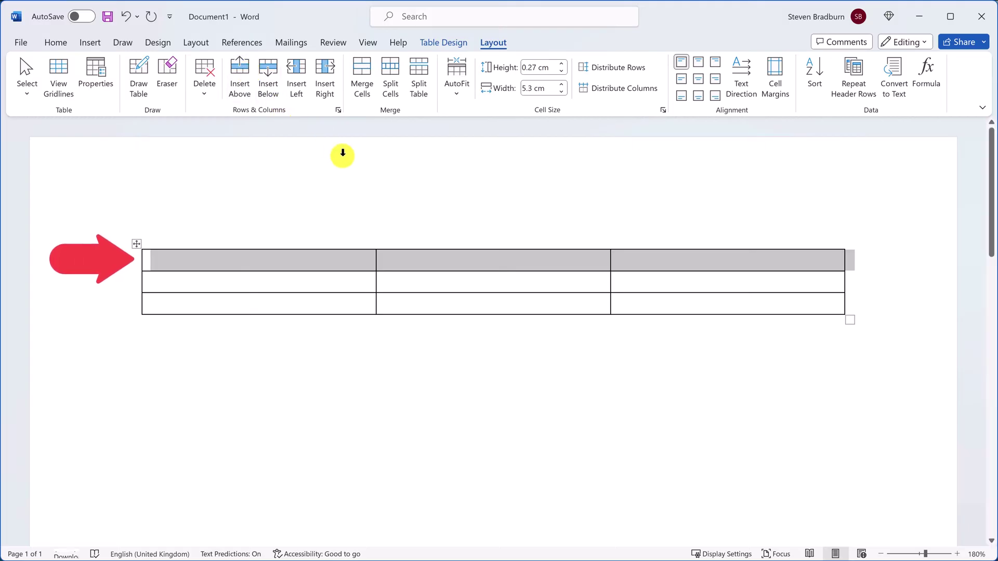
left_click(639, 263)
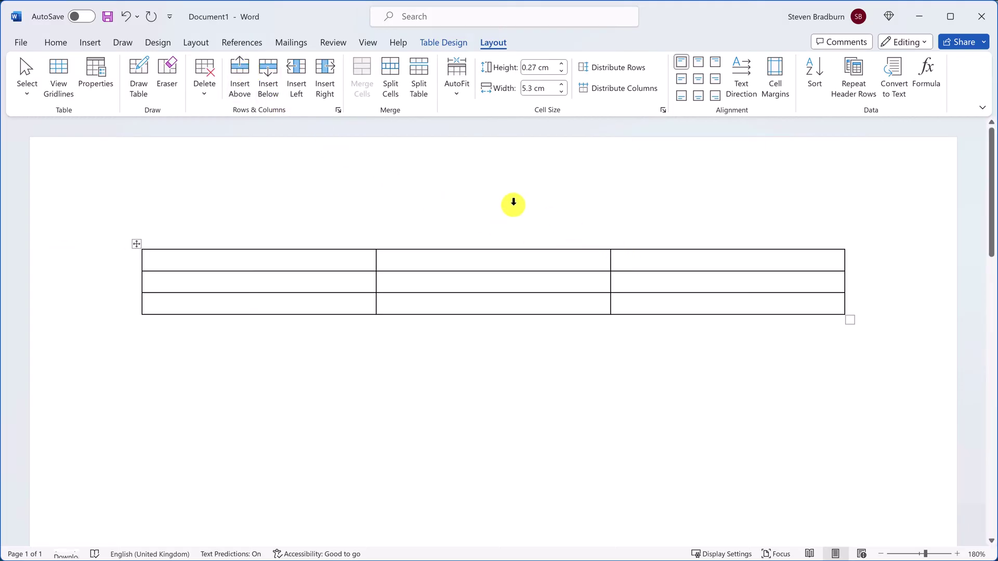
left_click(325, 75)
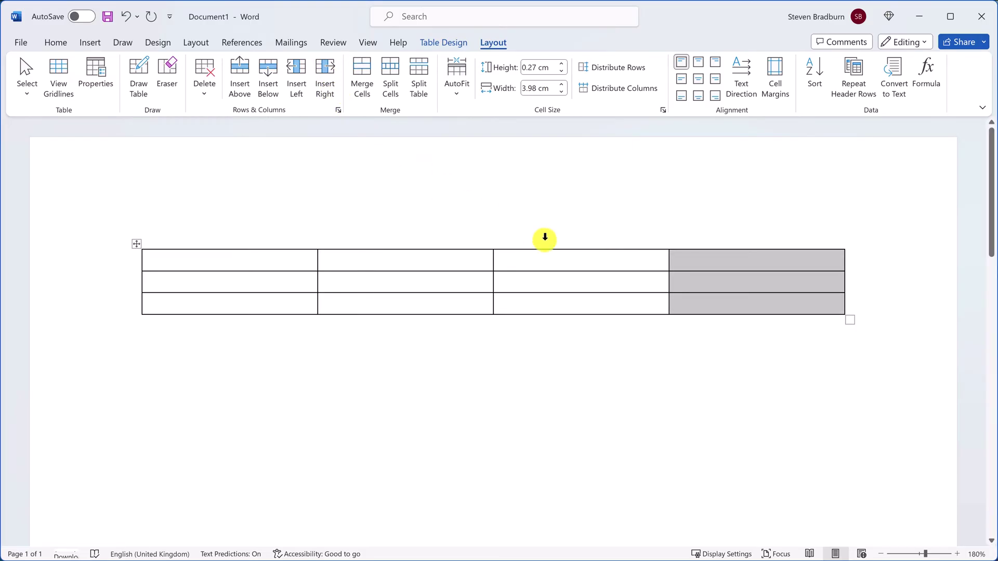
- Insert another row above the top row with the right-click Insert Rows Above command
left_click(694, 261)
right_click(695, 261)
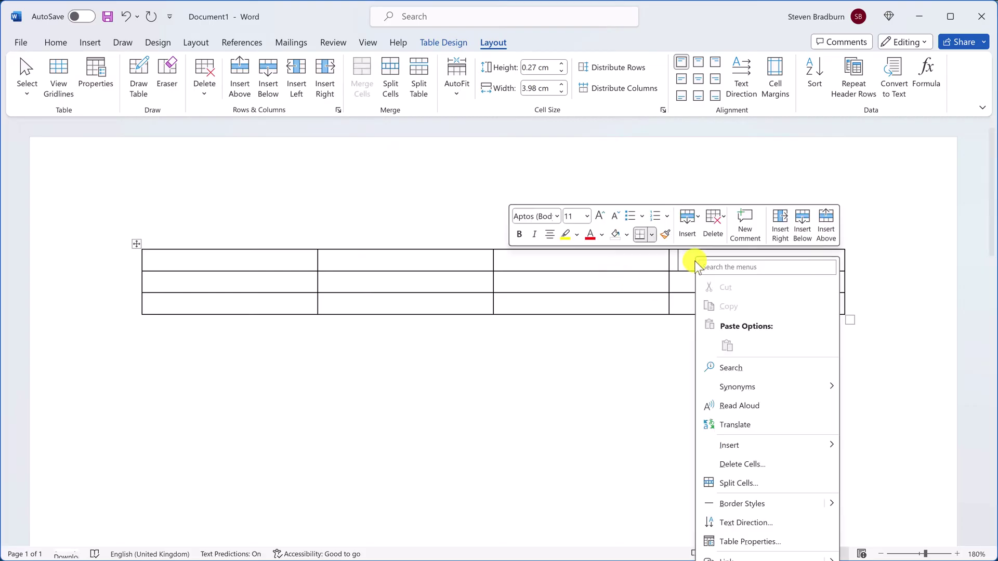
mouse_move(762, 444)
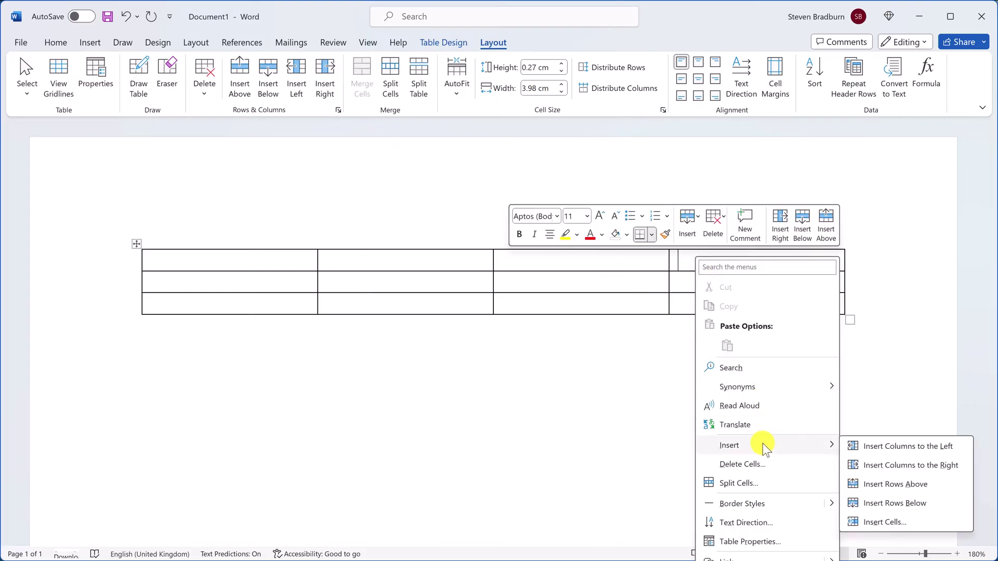
left_click(856, 484)
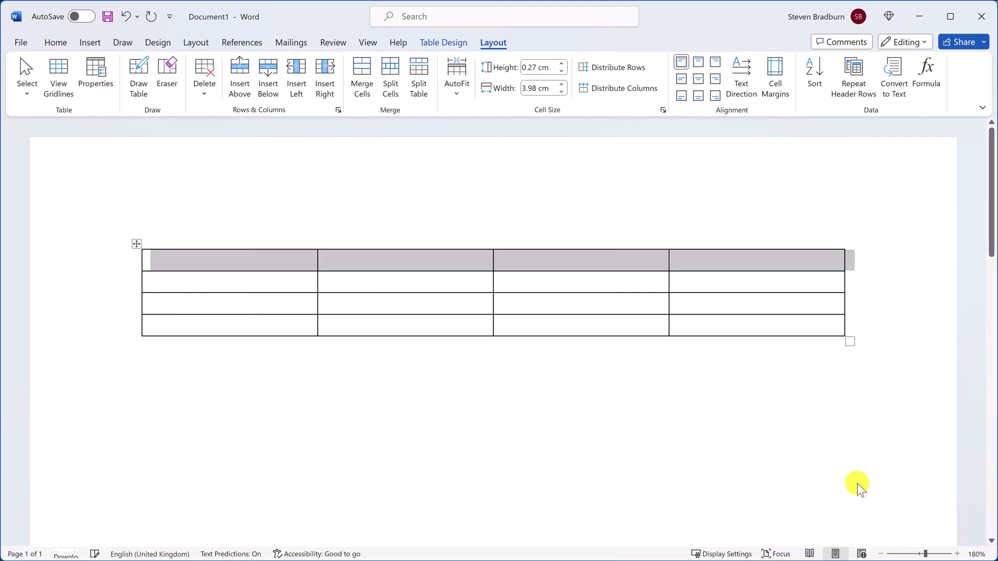
left_click(464, 268)
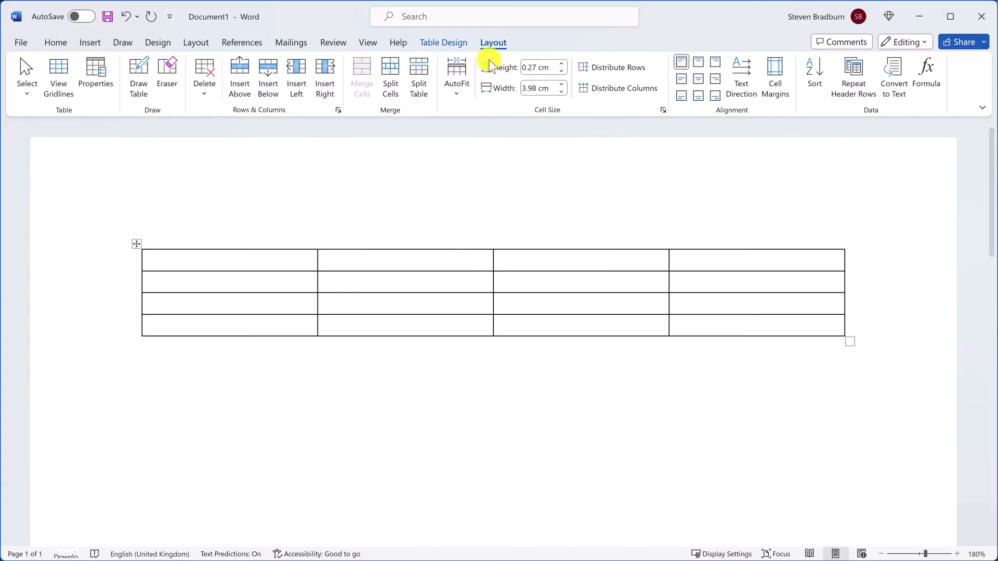
- Delete one row and the entire right-hand column, leaving a 3x3 table
left_click(196, 89)
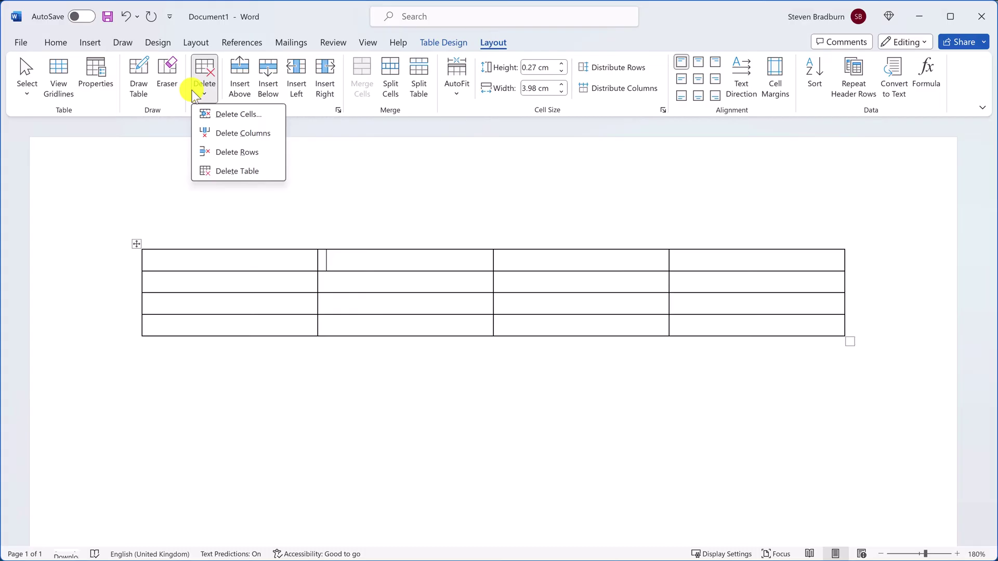
left_click(228, 152)
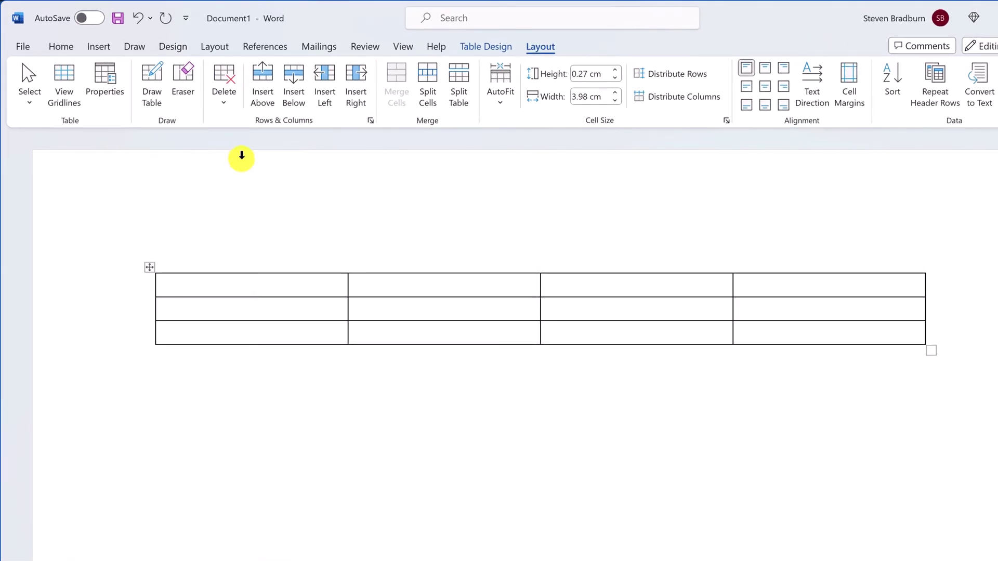
right_click(768, 286)
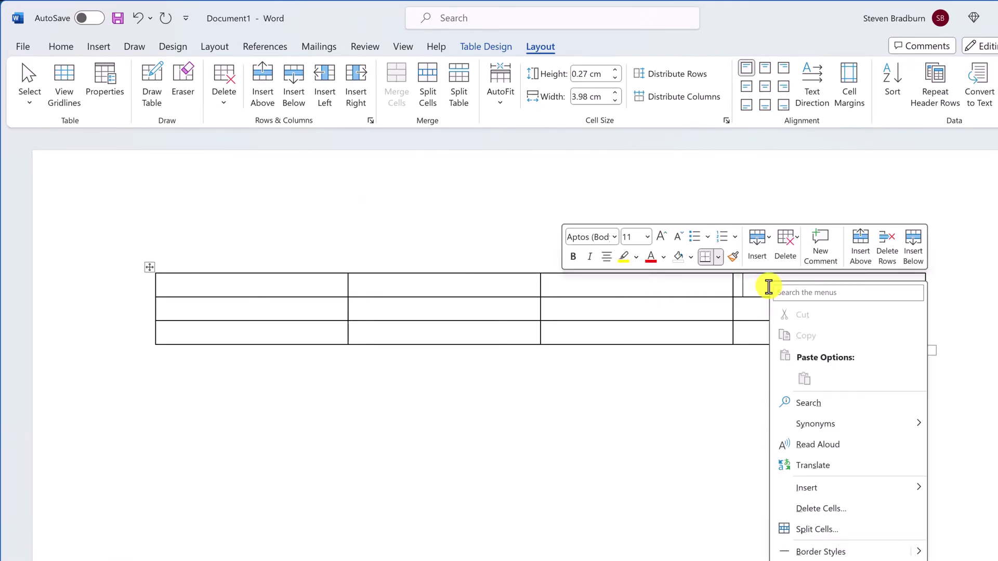
left_click(820, 508)
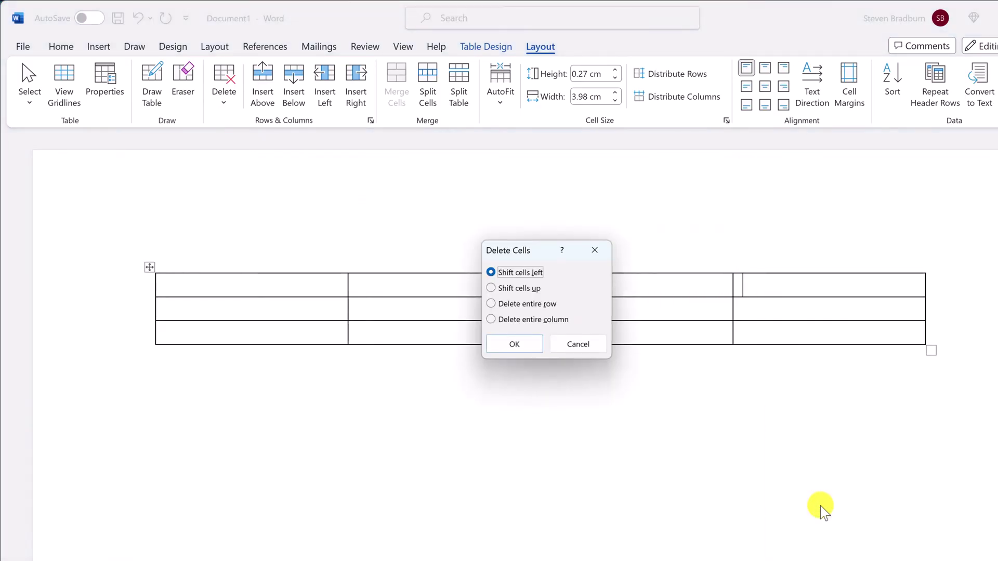
left_click(534, 319)
left_click(516, 343)
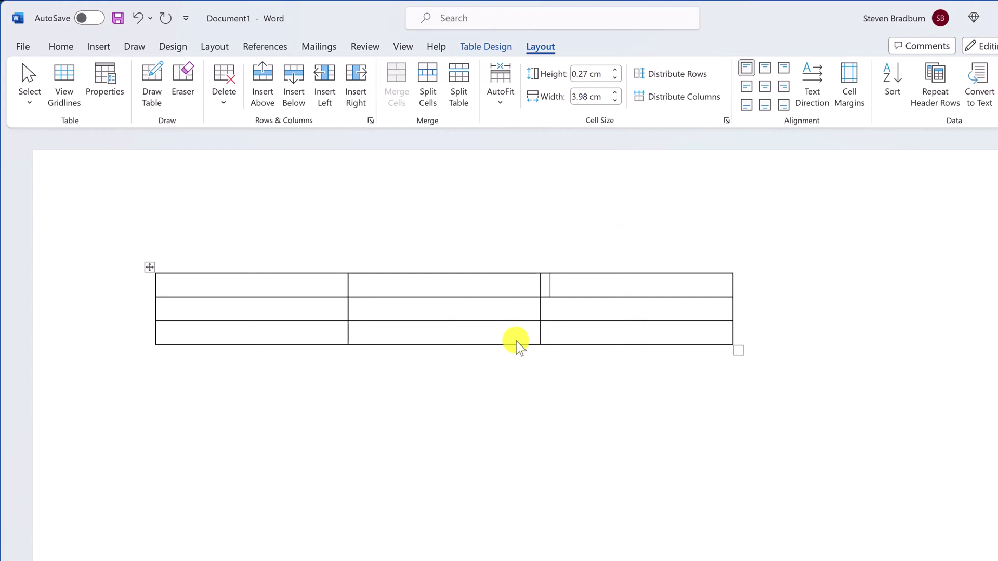
- Widen the last column, then make all table columns equal width
left_click_drag(732, 314, 770, 309)
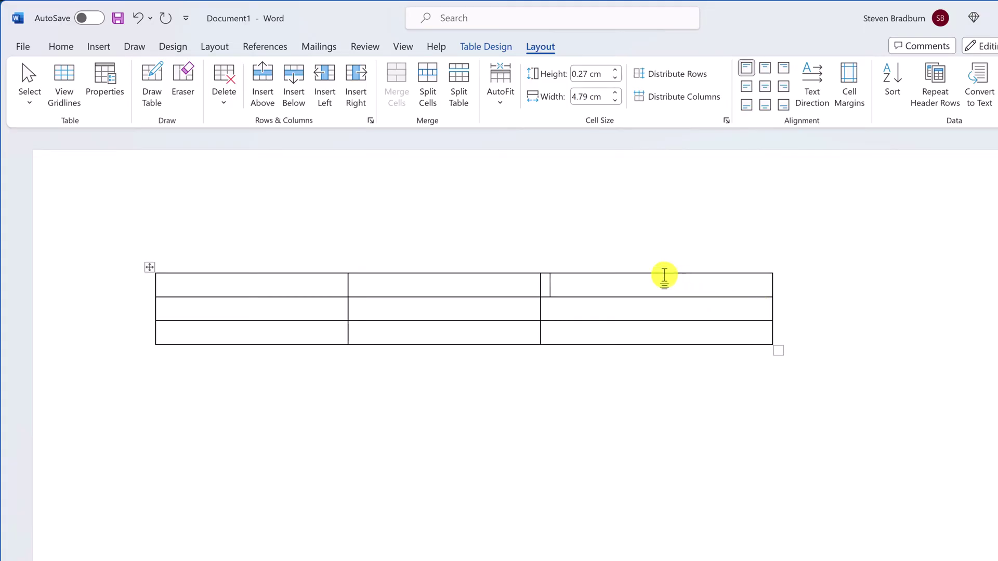
left_click(589, 96)
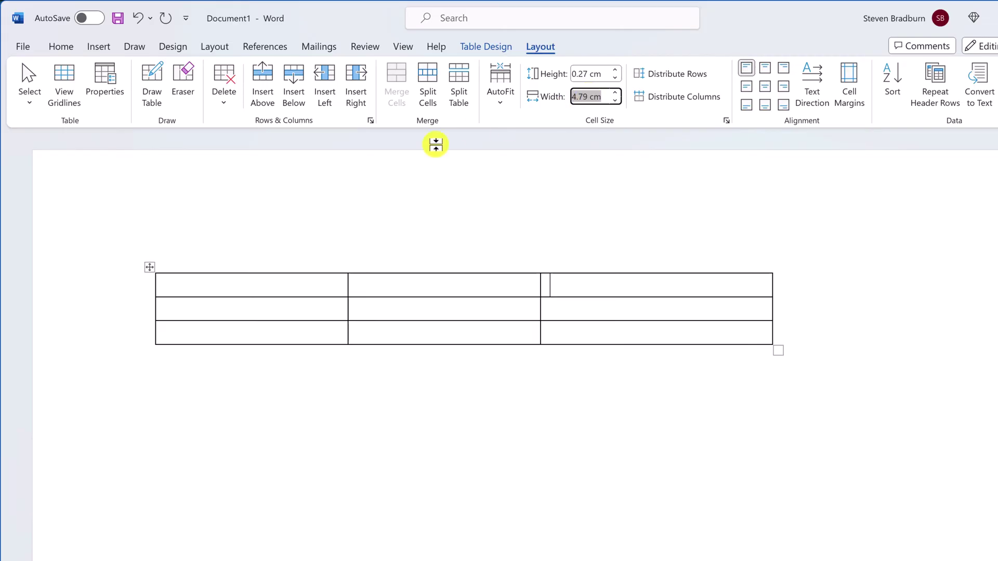
left_click_drag(294, 286, 579, 328)
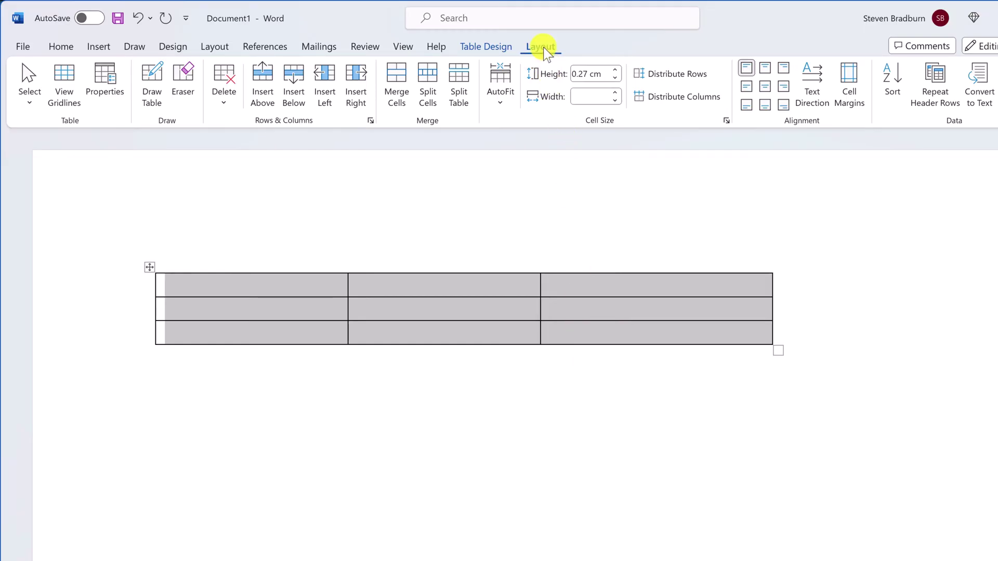
left_click(644, 99)
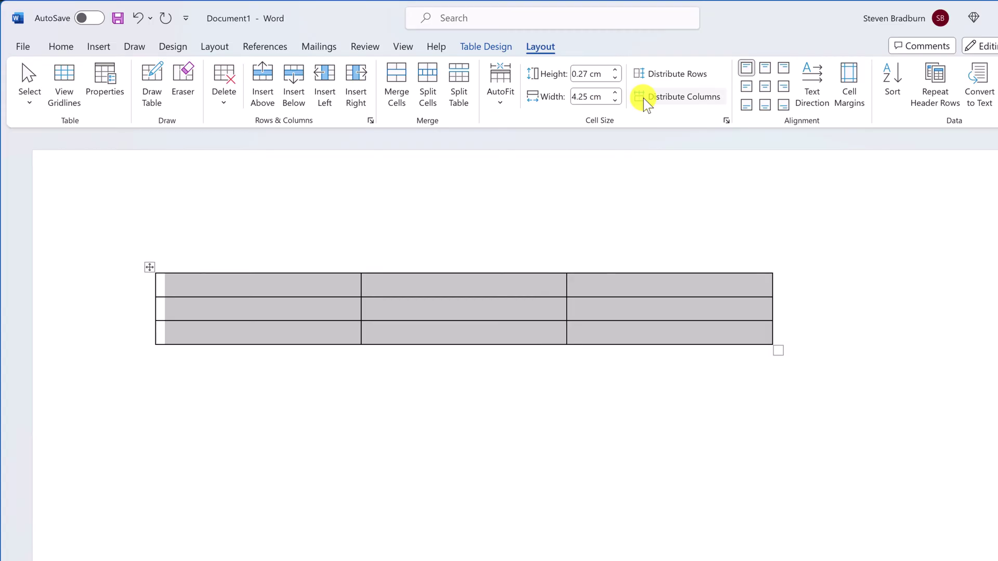
left_click(615, 287)
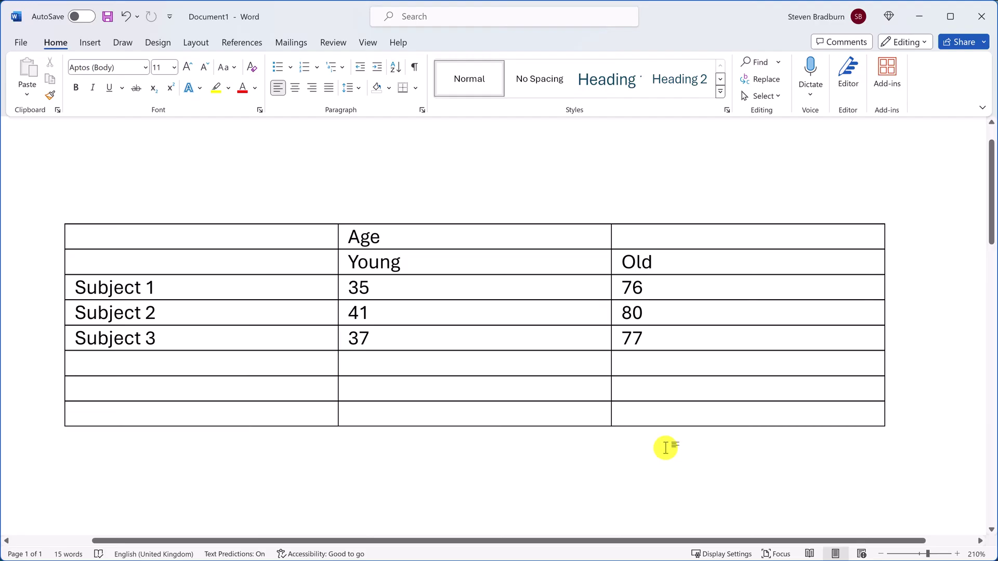
- Merge the Age cell with its neighbour and centre the Age text
left_click_drag(603, 236, 630, 233)
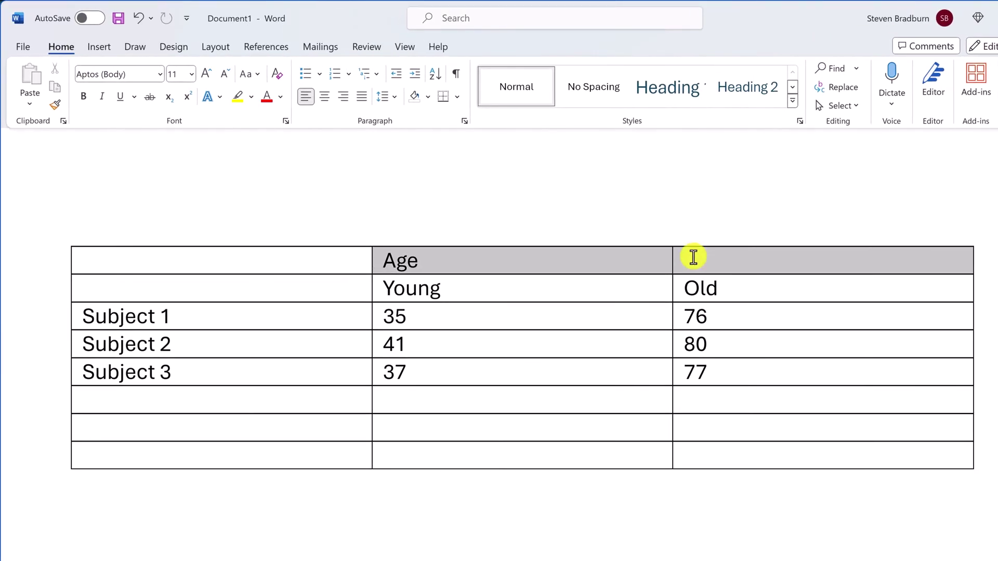
left_click(541, 48)
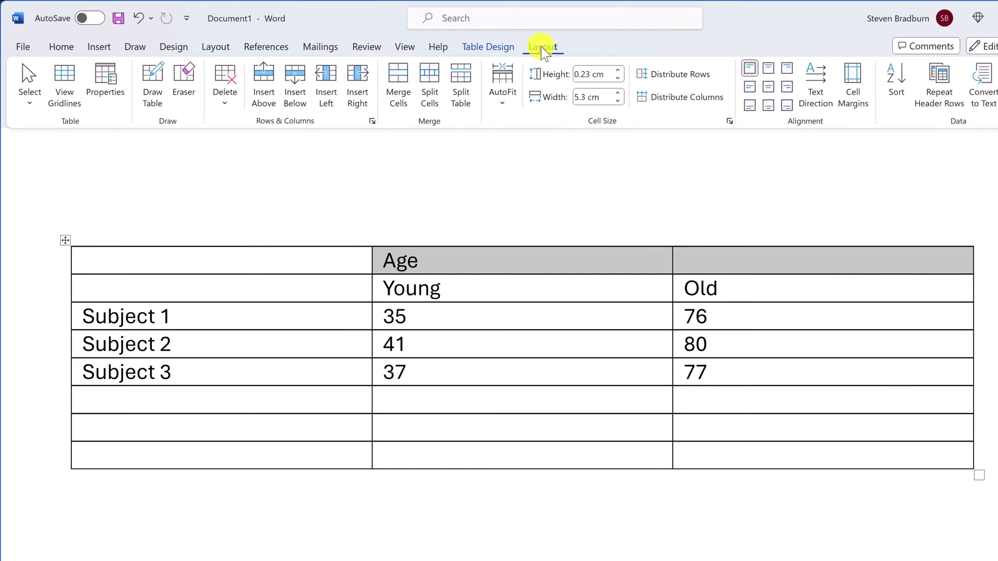
left_click(402, 93)
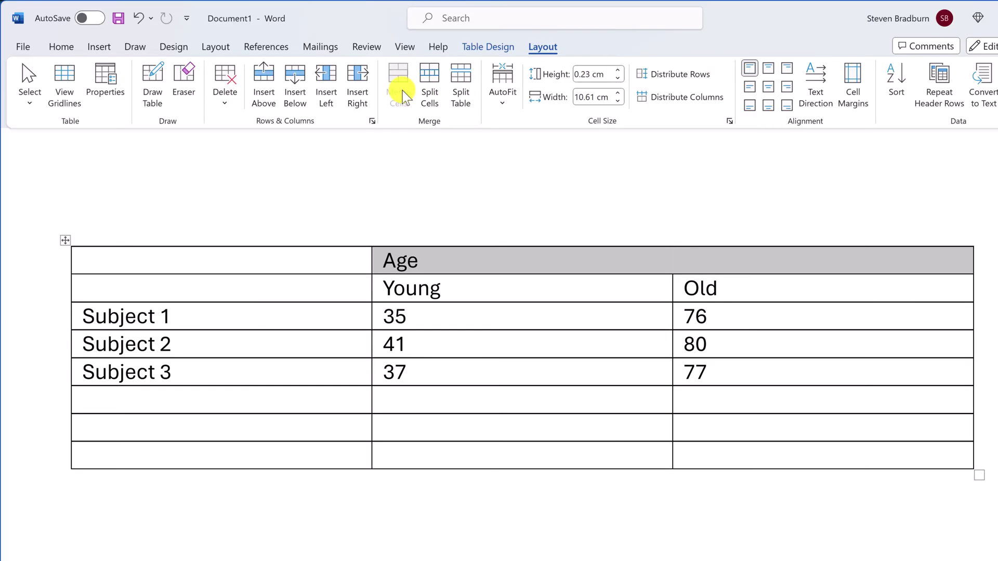
left_click(63, 47)
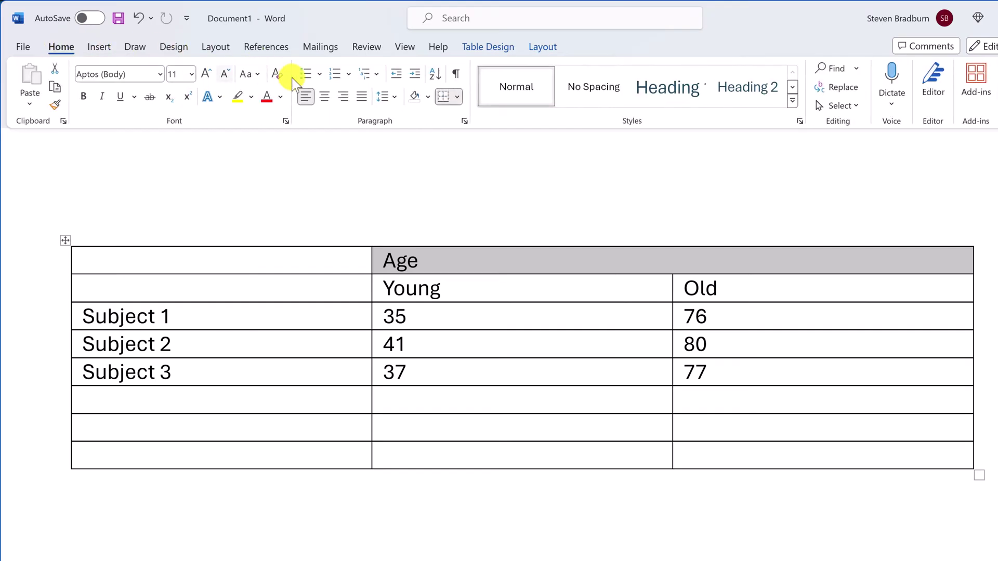
left_click(331, 97)
left_click(555, 436)
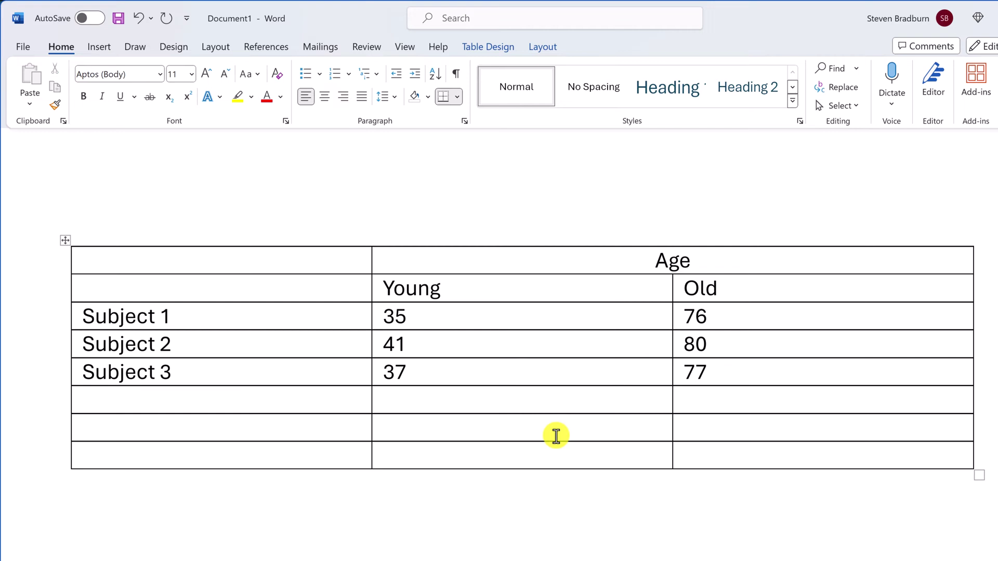
- Merge the last row's two right-hand cells into one
left_click_drag(572, 455, 701, 461)
right_click(701, 461)
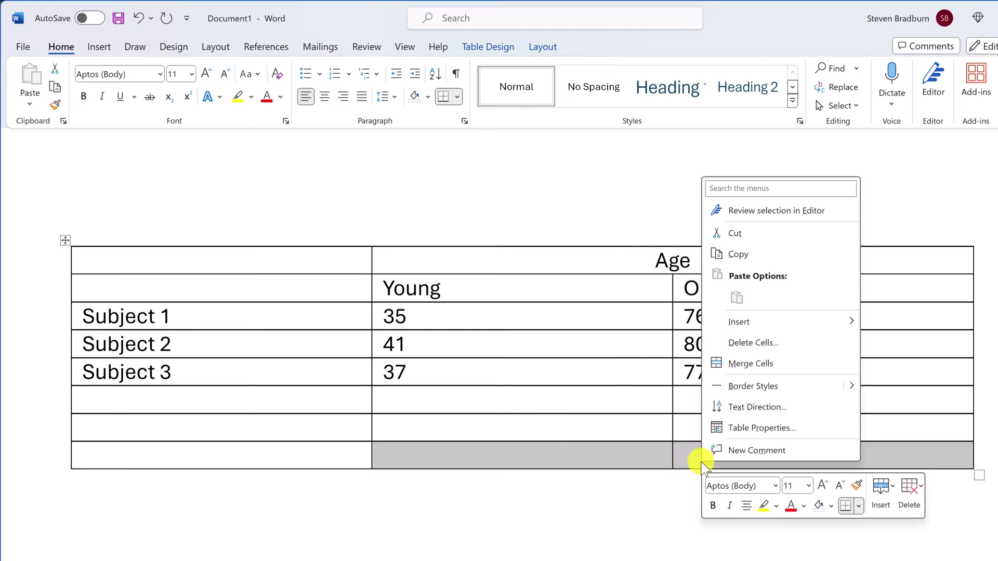
left_click(751, 370)
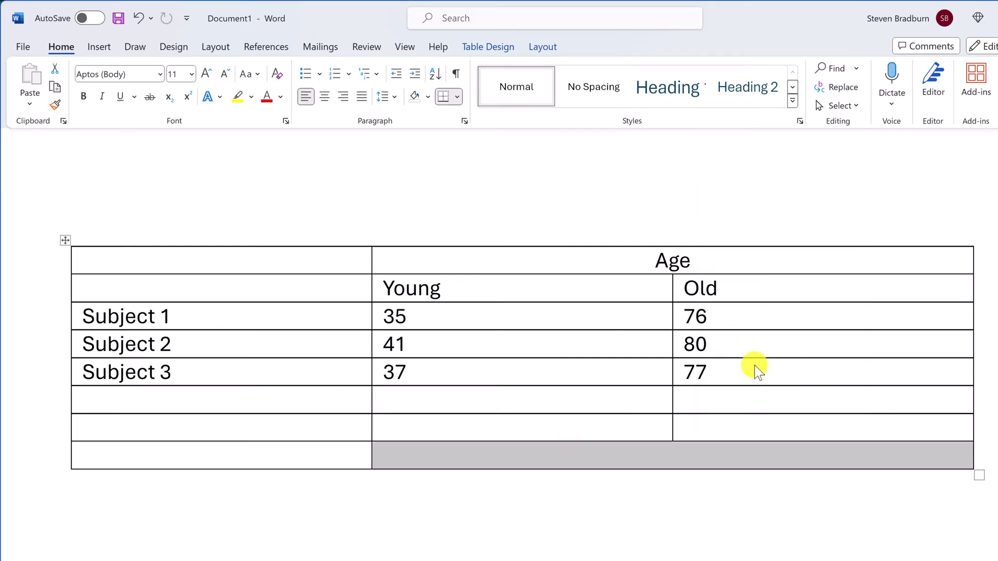
left_click(642, 425)
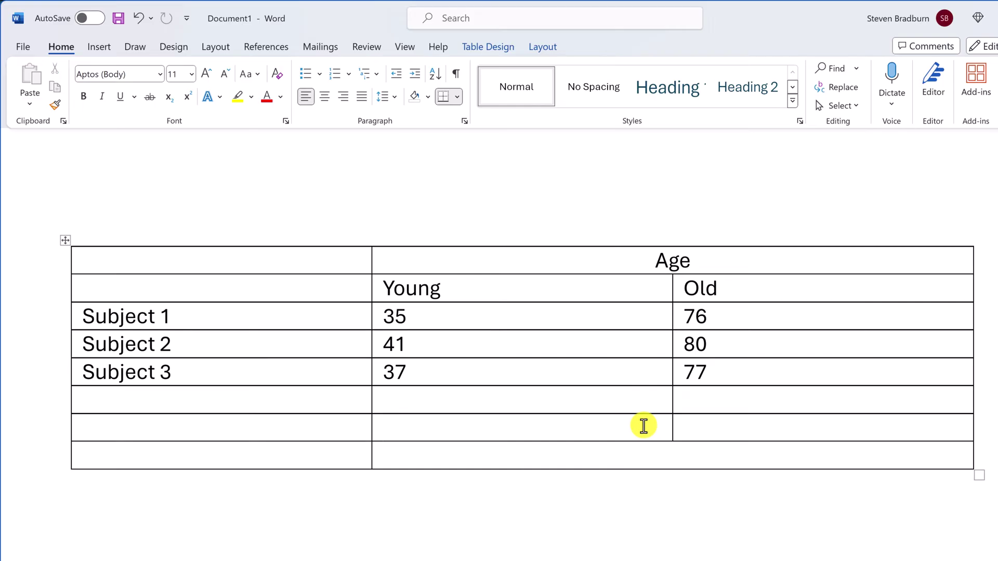
- Erase the inner vertical borders in the bottom rows with the Eraser tool
left_click(535, 50)
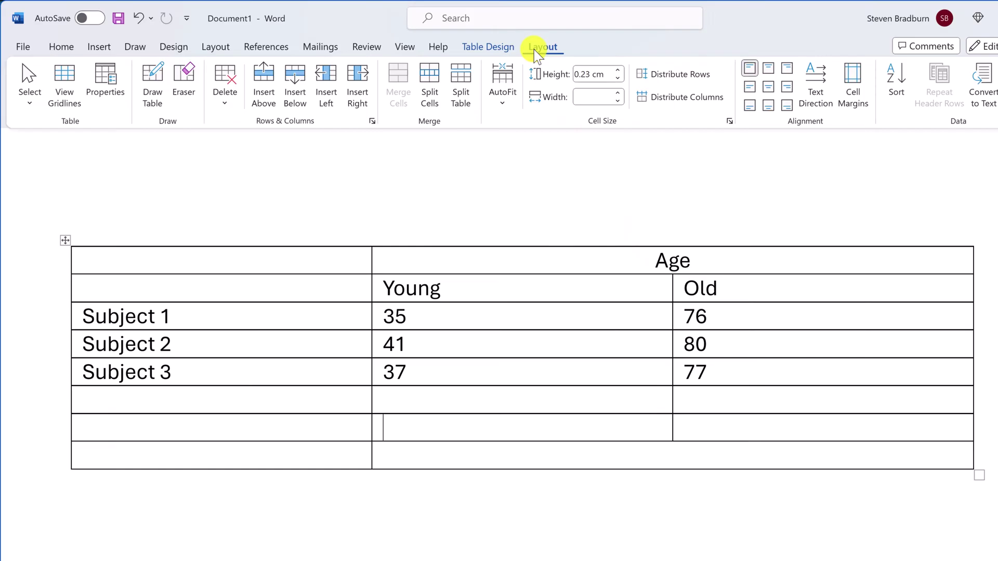
left_click(193, 88)
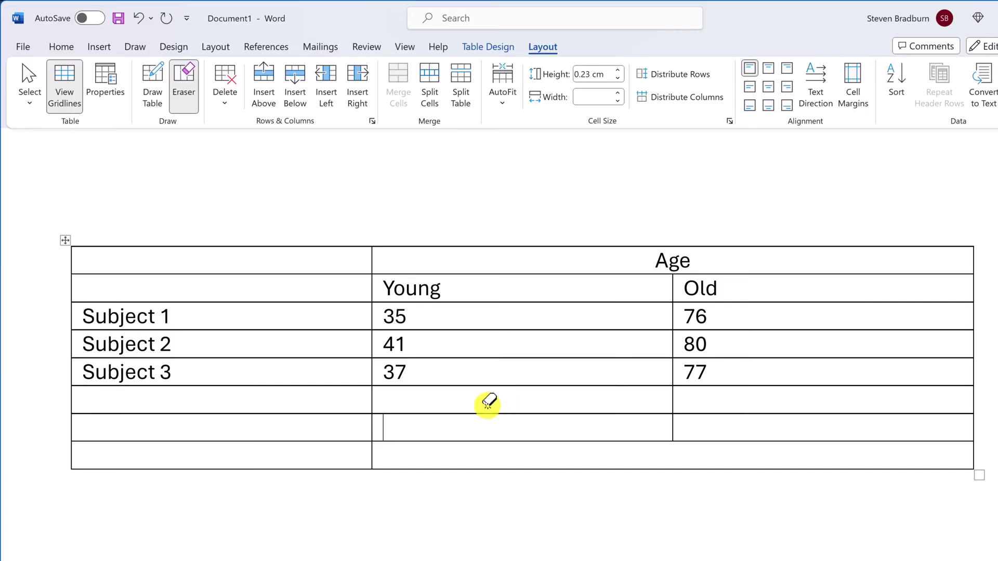
left_click(372, 425)
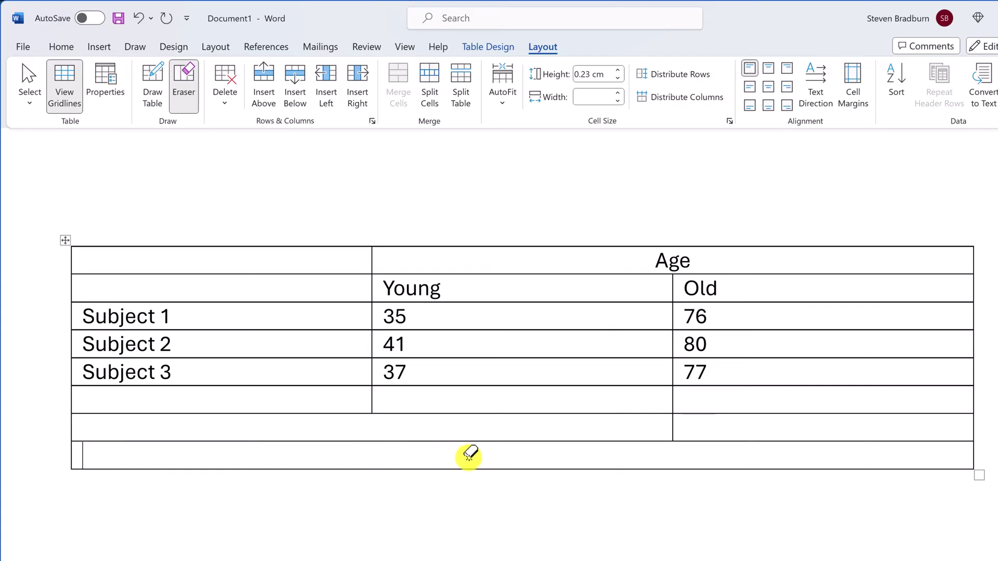
left_click(672, 427)
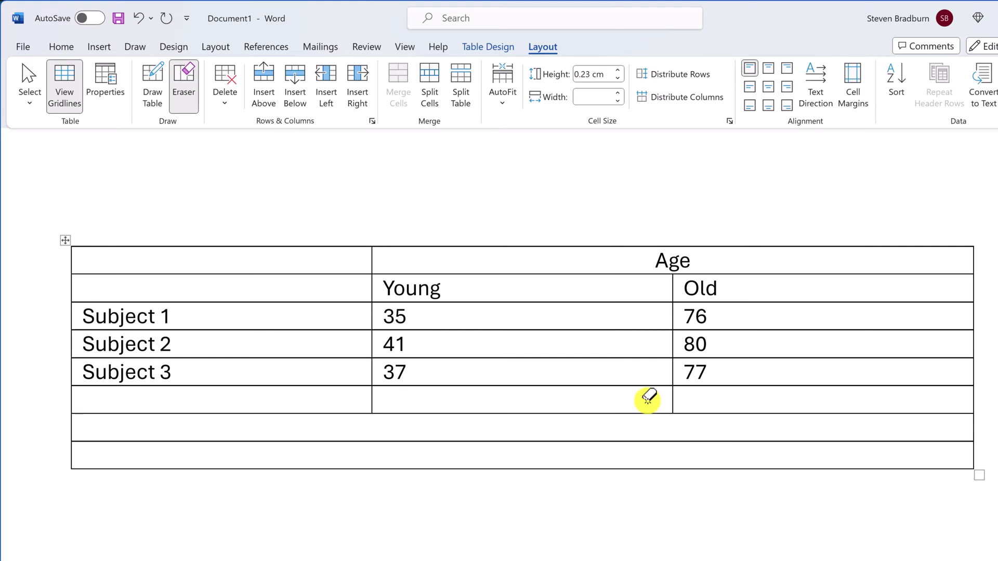
key("Escape")
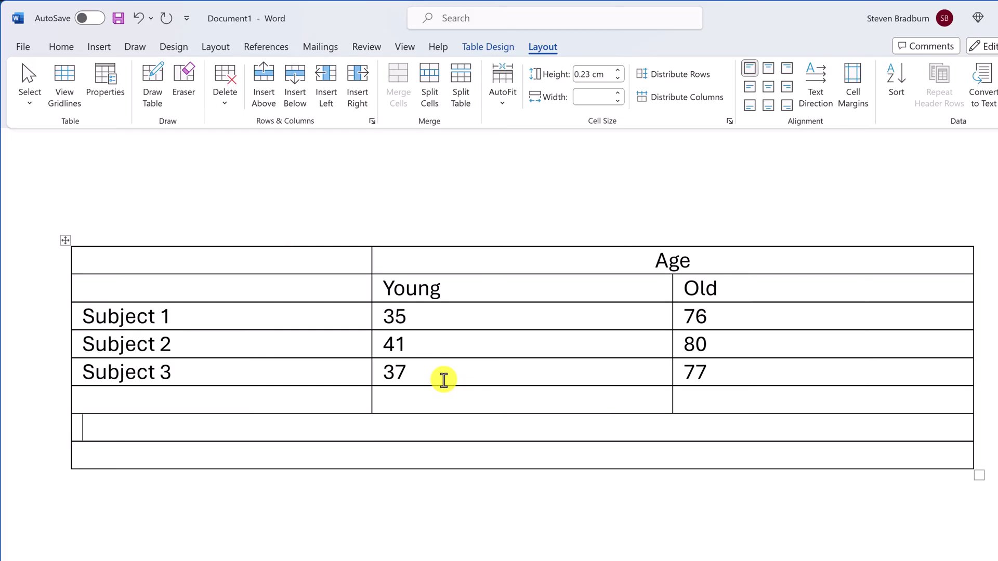
left_click(464, 457)
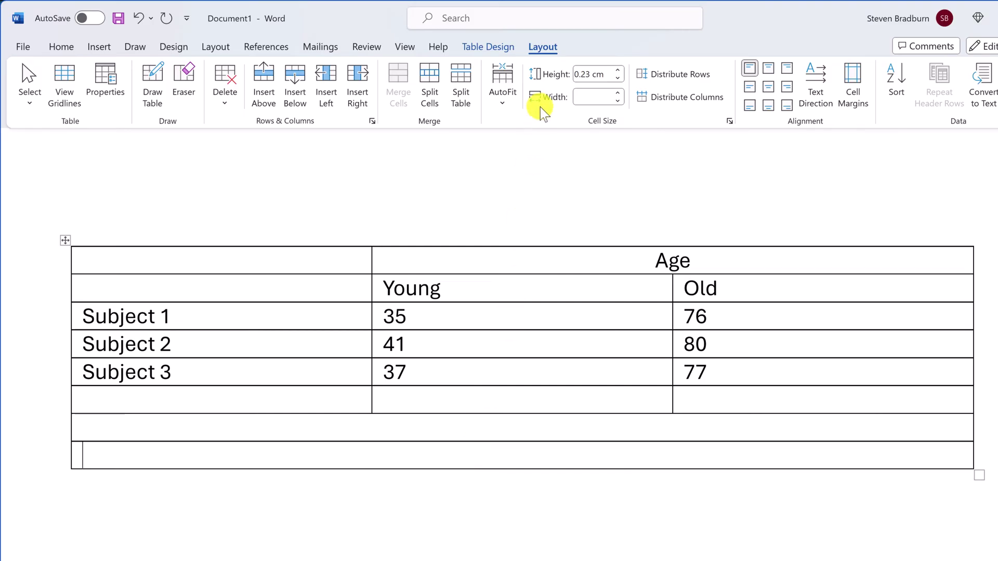
- Split the last row into 2 columns and 1 row
left_click(440, 96)
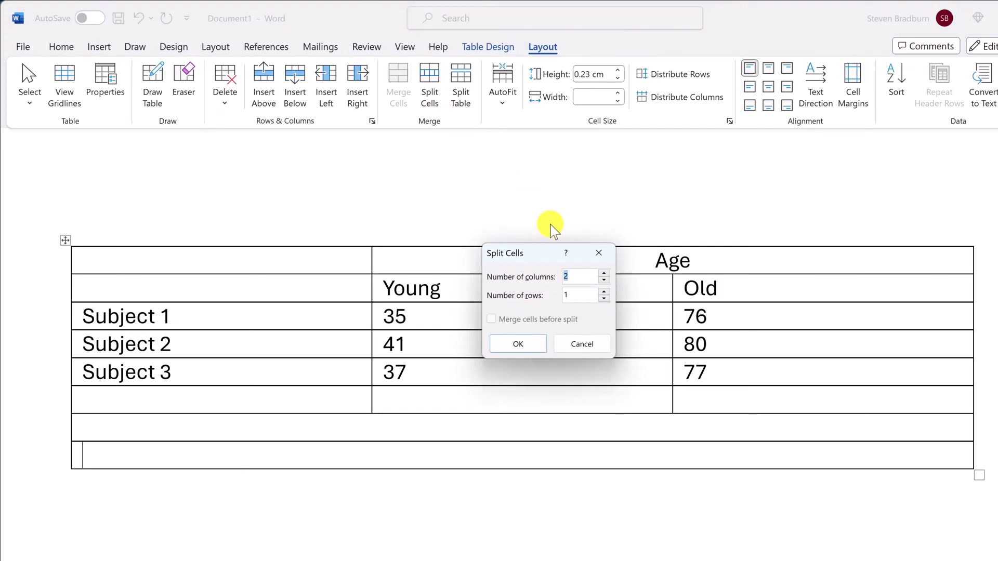
left_click(578, 297)
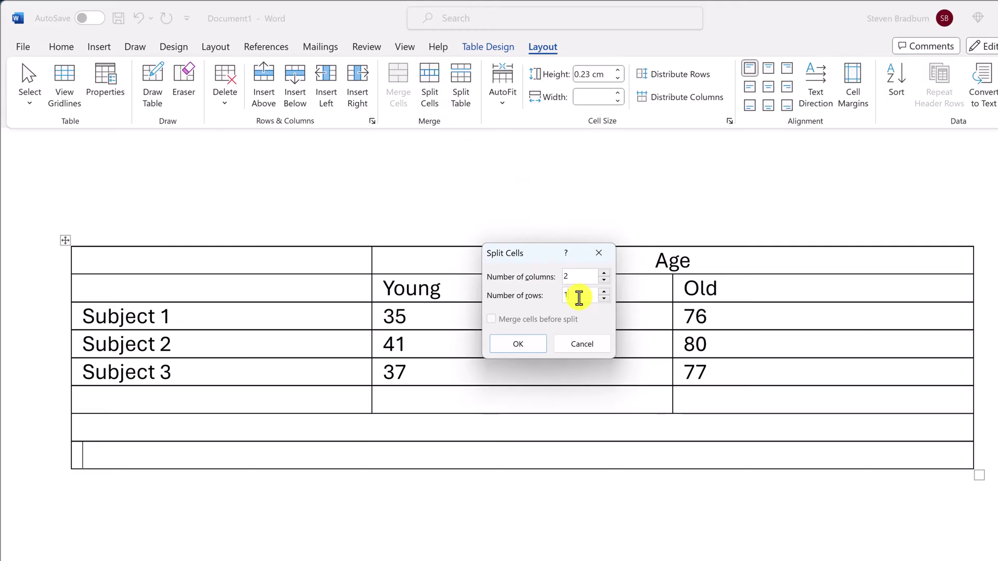
left_click(534, 346)
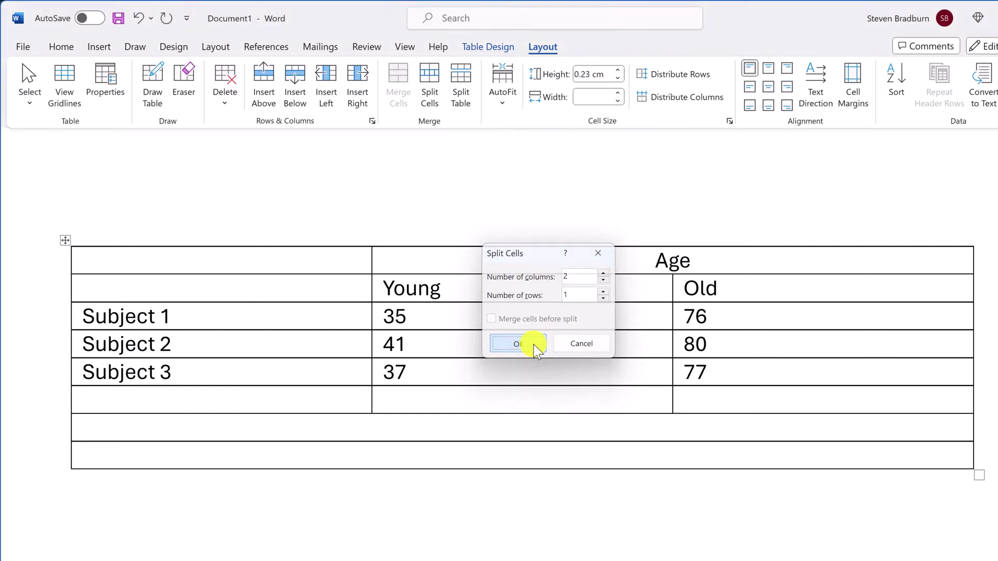
- Split the second-to-last row into two equal cells as well
left_click(565, 421)
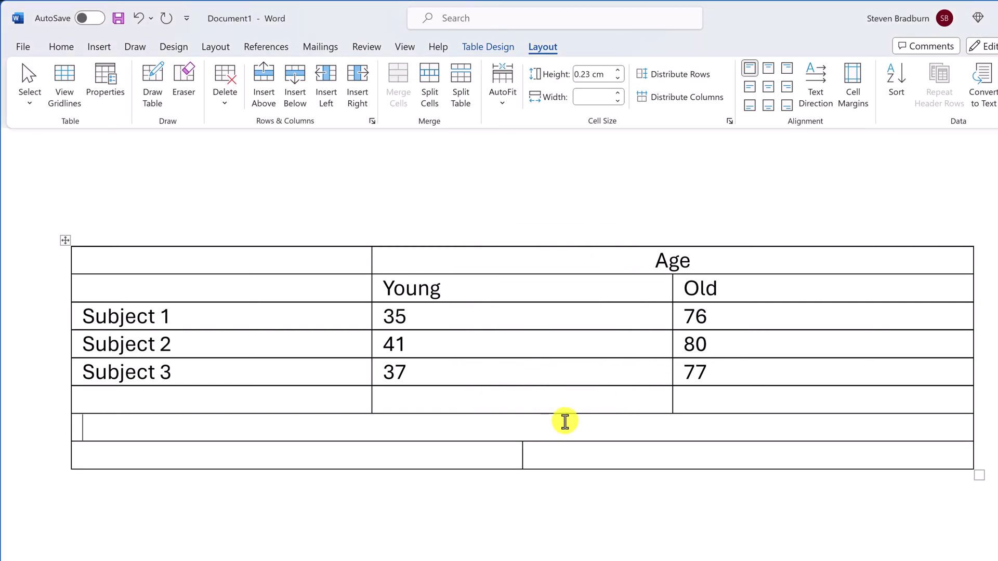
right_click(565, 420)
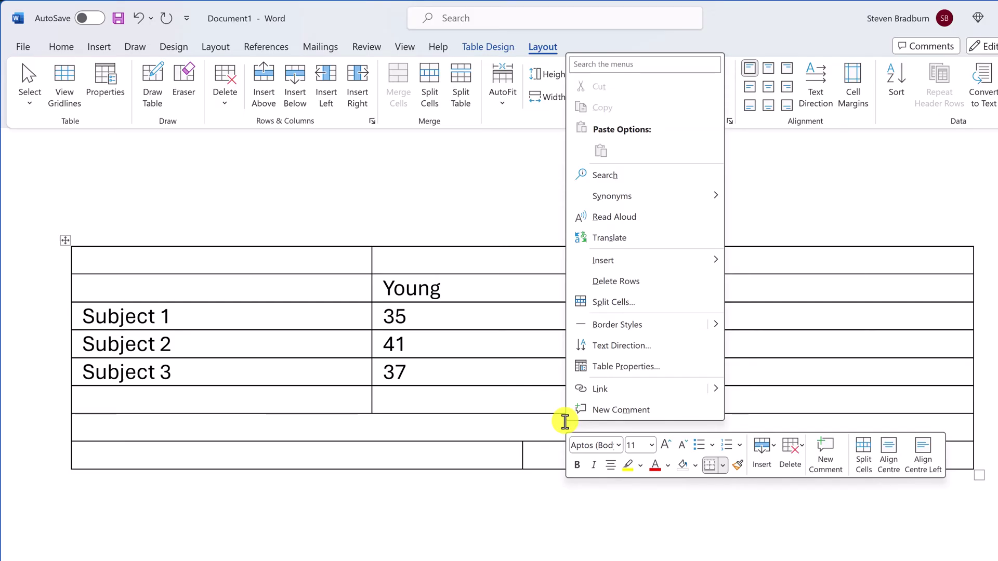
left_click(600, 308)
left_click(538, 345)
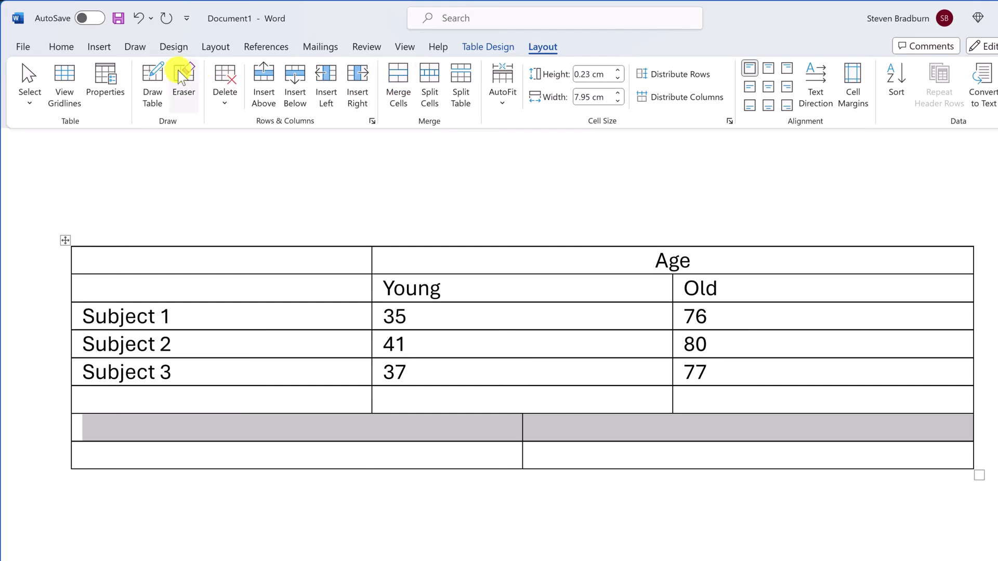
- With Draw Table, draw three extra vertical dividers down through the bottom table rows
left_click(158, 78)
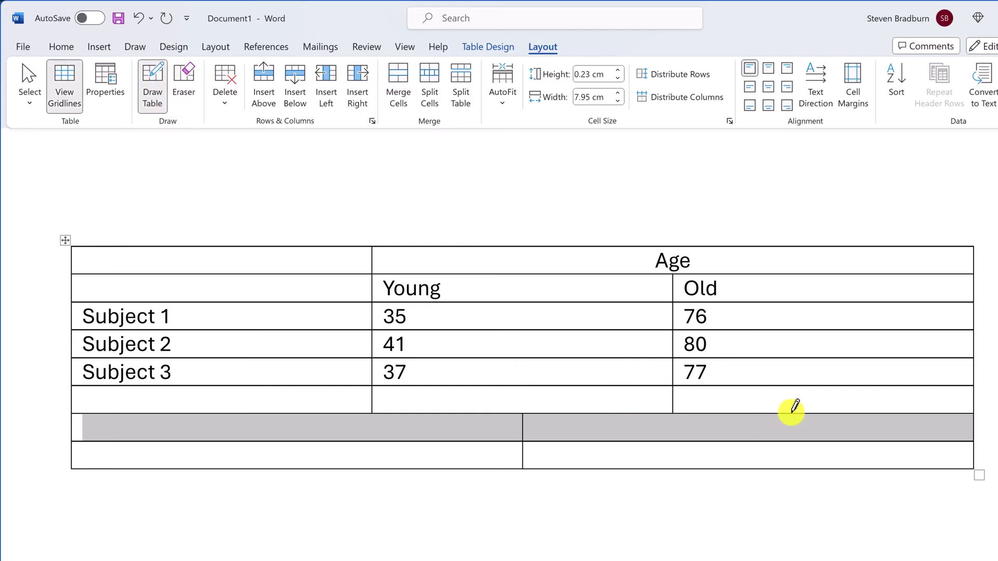
left_click_drag(791, 411, 790, 456)
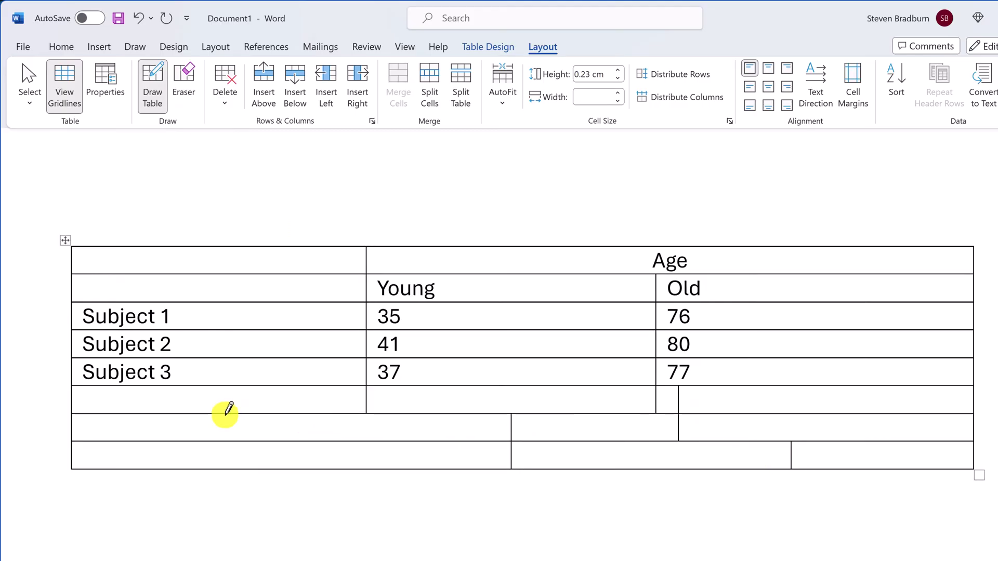
mouse_move(225, 412)
left_mouse_down()
mouse_move(218, 457)
mouse_move(261, 441)
mouse_move(258, 468)
left_mouse_up()
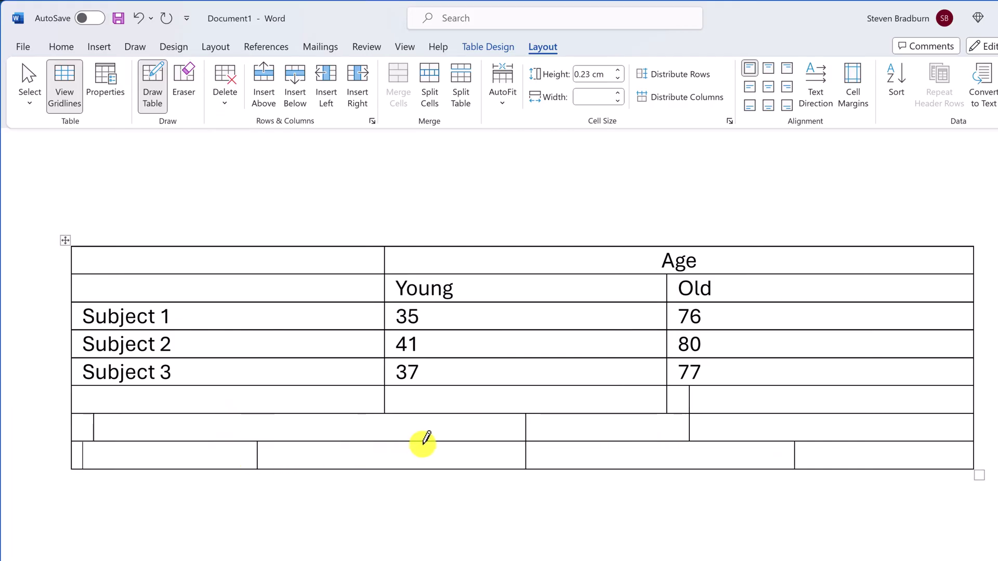
left_click_drag(423, 416, 425, 438)
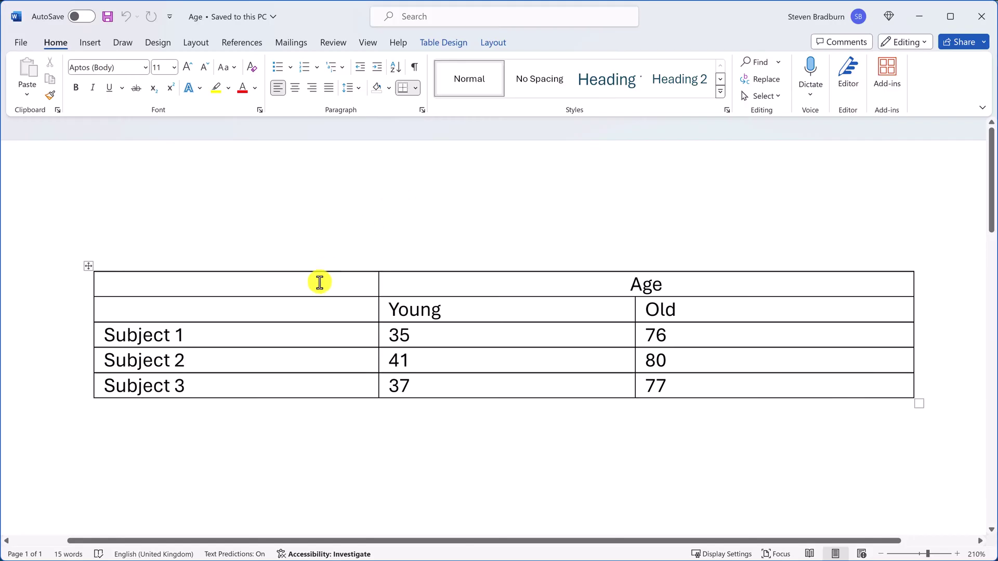
- Place the caret in the table's empty top-left cell and show the Table Design options
left_click(316, 287)
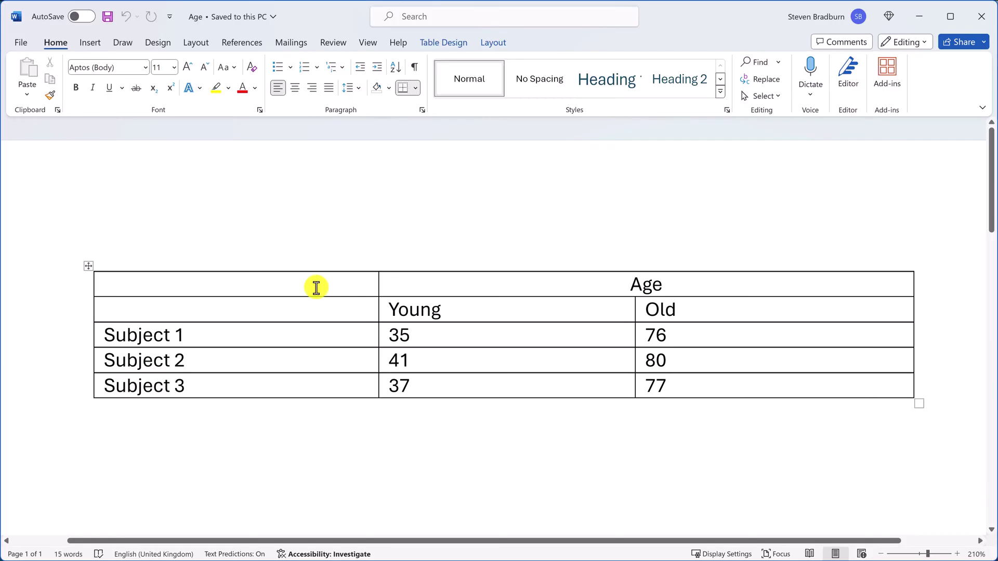
left_click(443, 43)
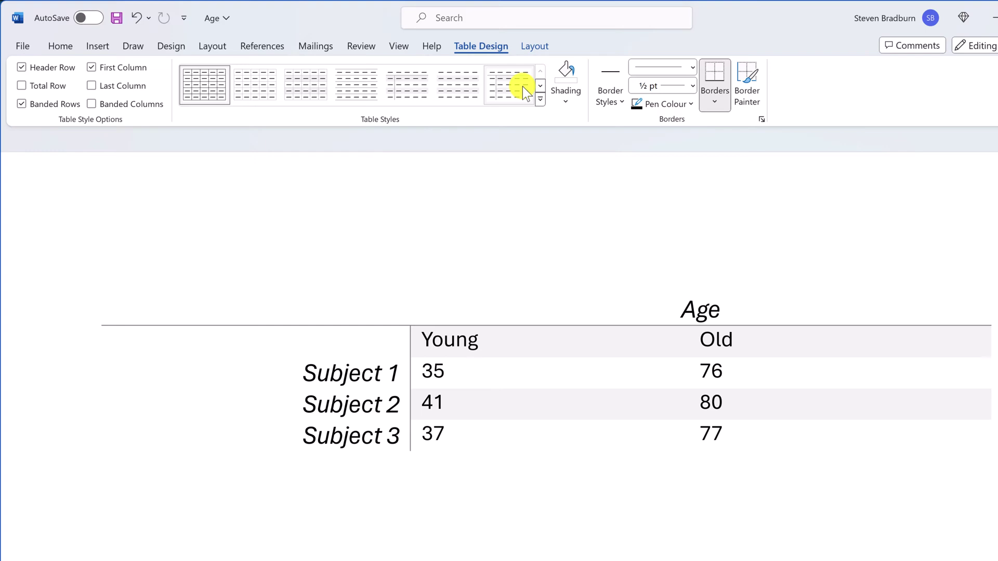
- Try Grid Table 5 Dark, toggle Header Row and Banded Rows, then apply plain Table Grid
left_click(540, 99)
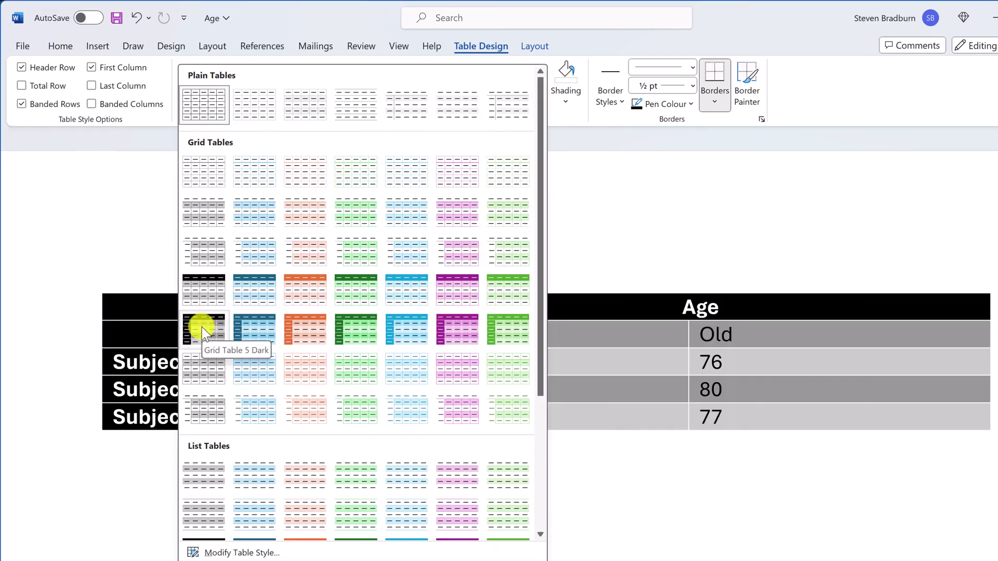
left_click(243, 332)
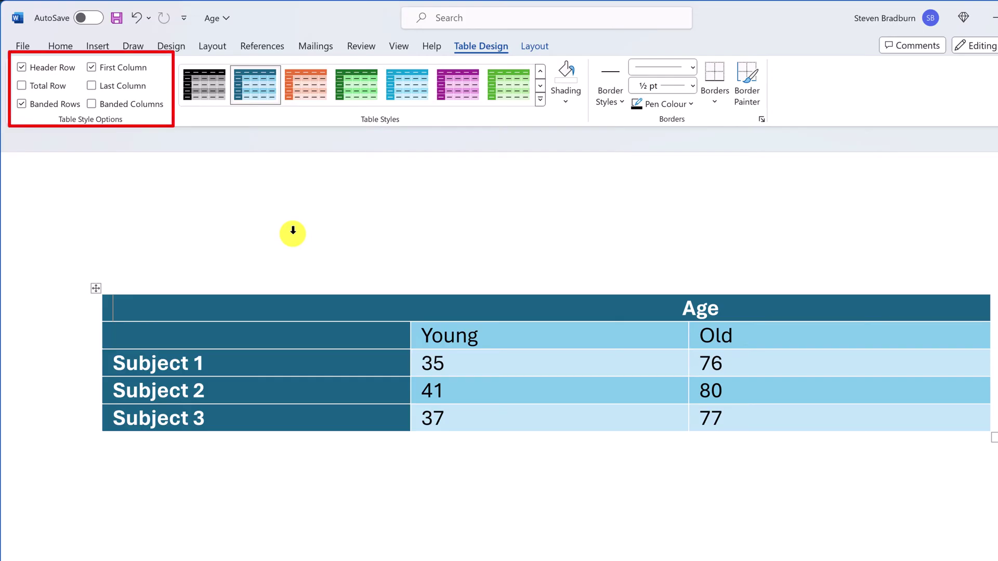
left_click(66, 77)
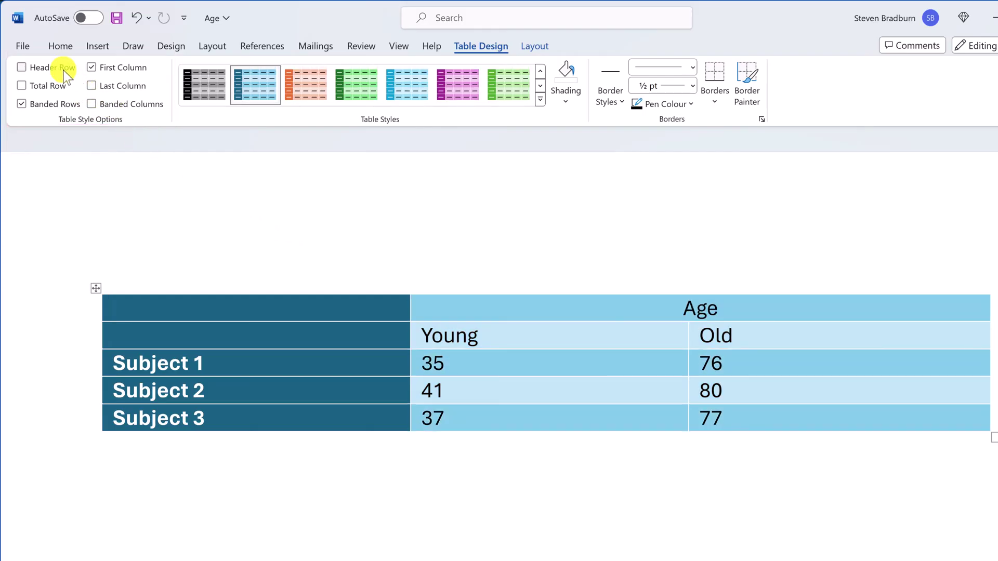
left_click(21, 67)
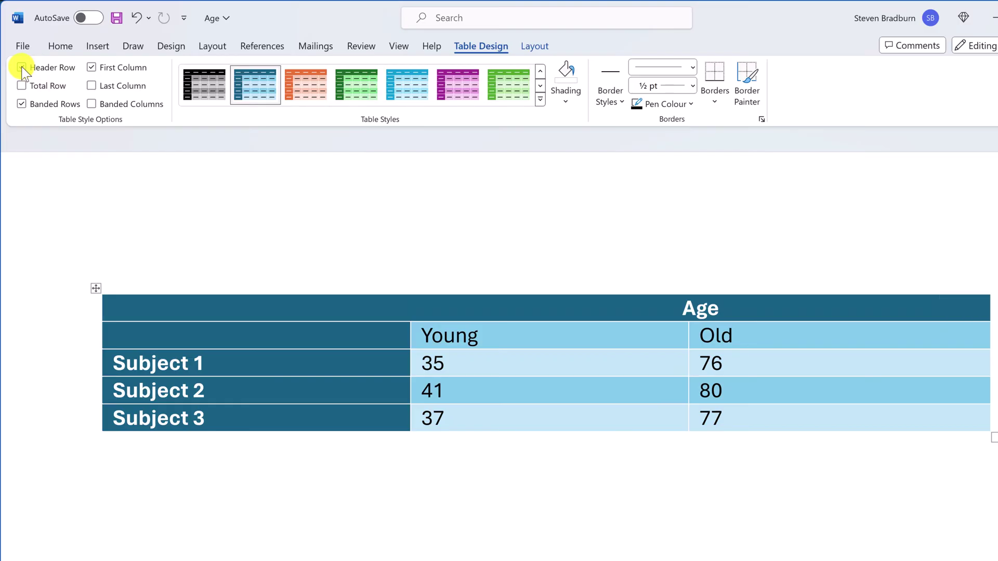
left_click(21, 104)
left_click(20, 106)
left_click(541, 99)
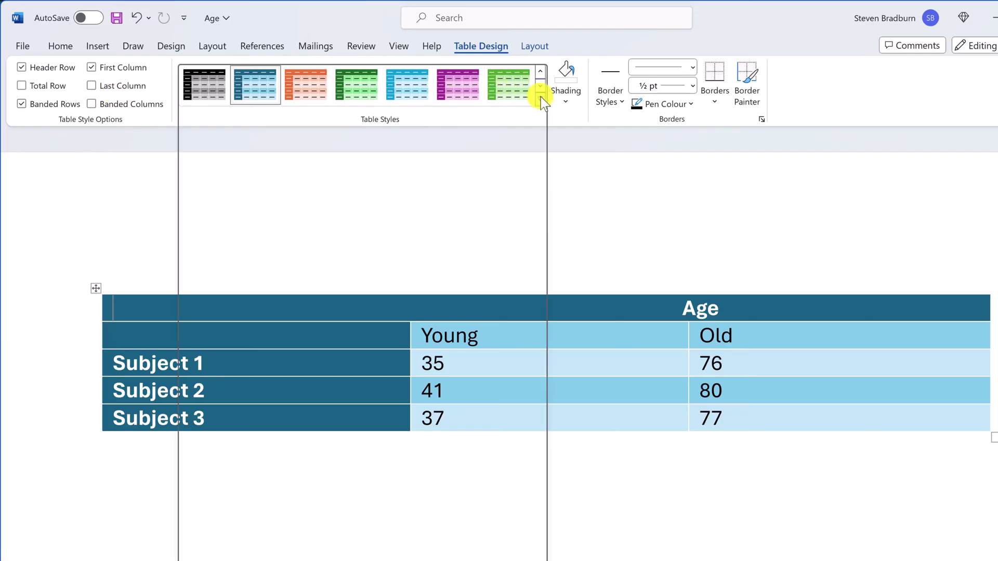
left_click(207, 97)
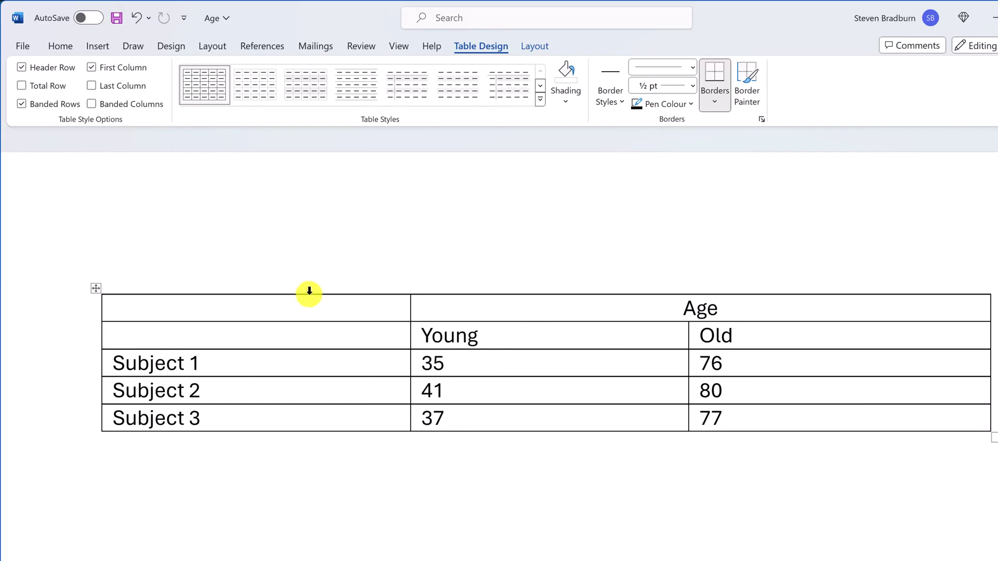
- Shade the table's top two header rows with the dark teal theme colour
left_click_drag(345, 307, 706, 334)
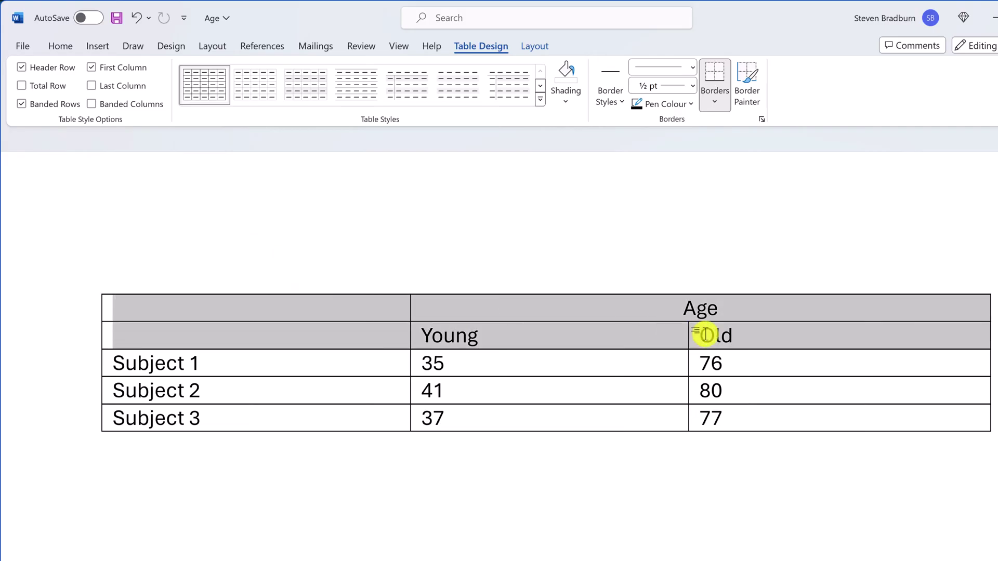
left_click(563, 102)
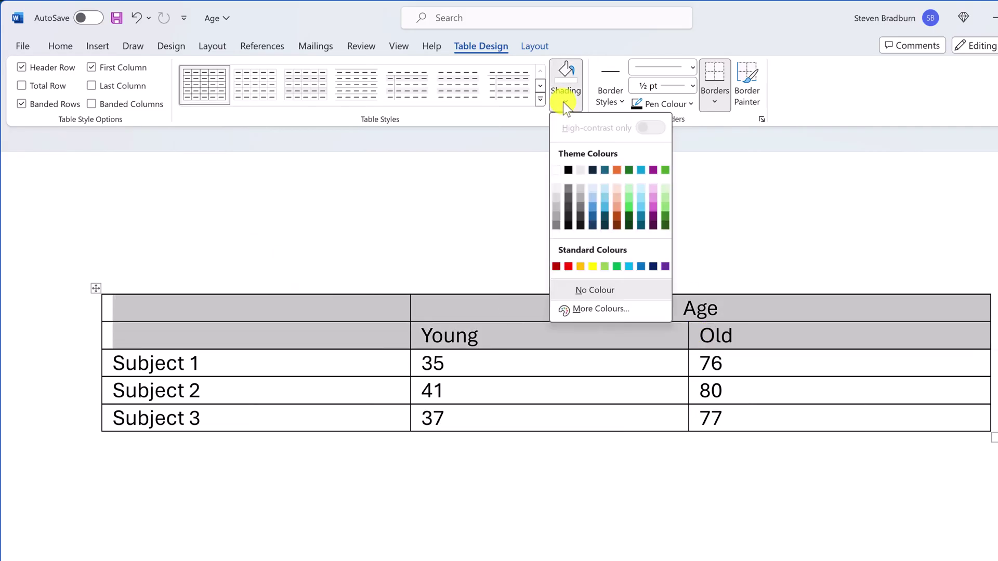
left_click(605, 170)
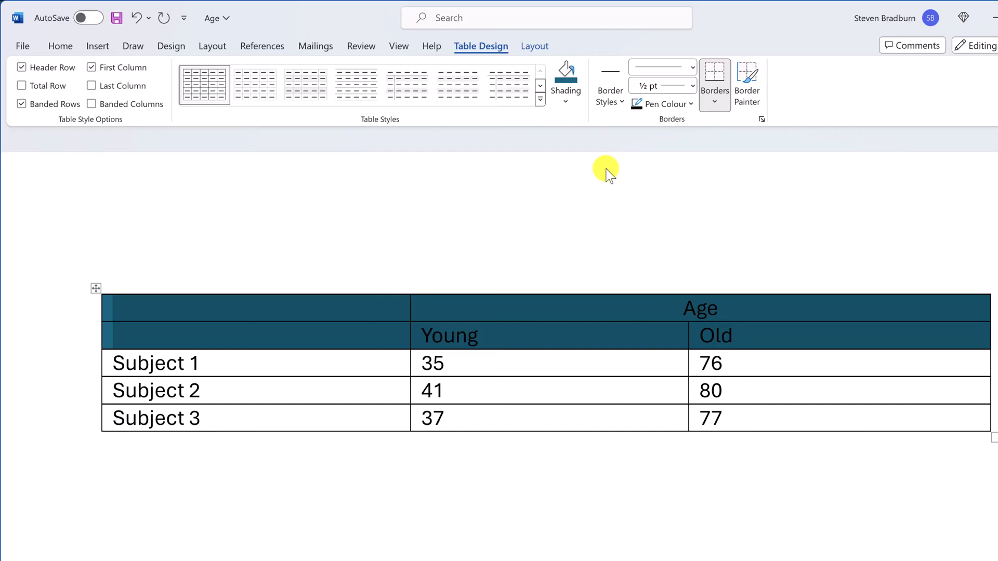
left_click(56, 47)
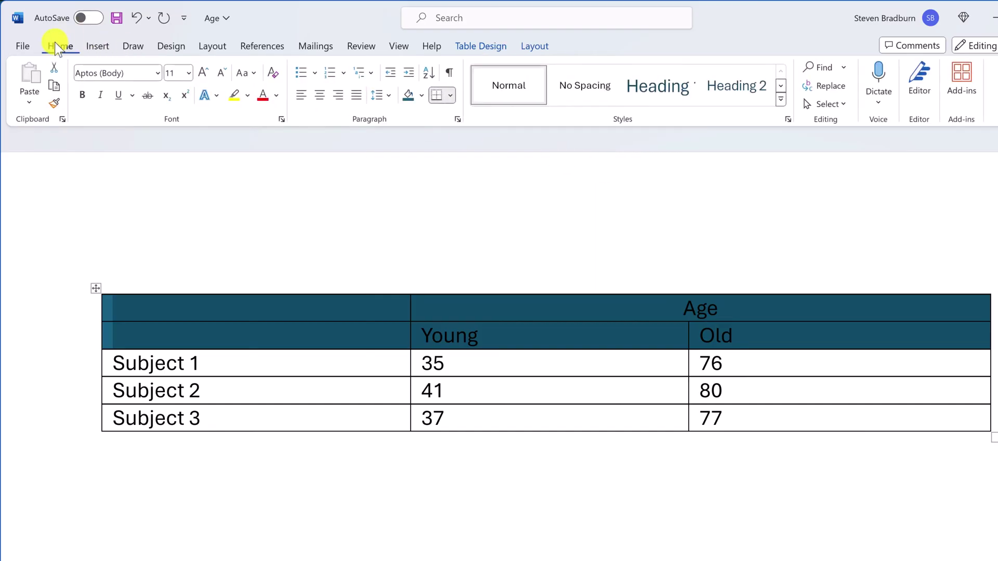
- Change the Age, Young and Old header text to white
left_click(276, 97)
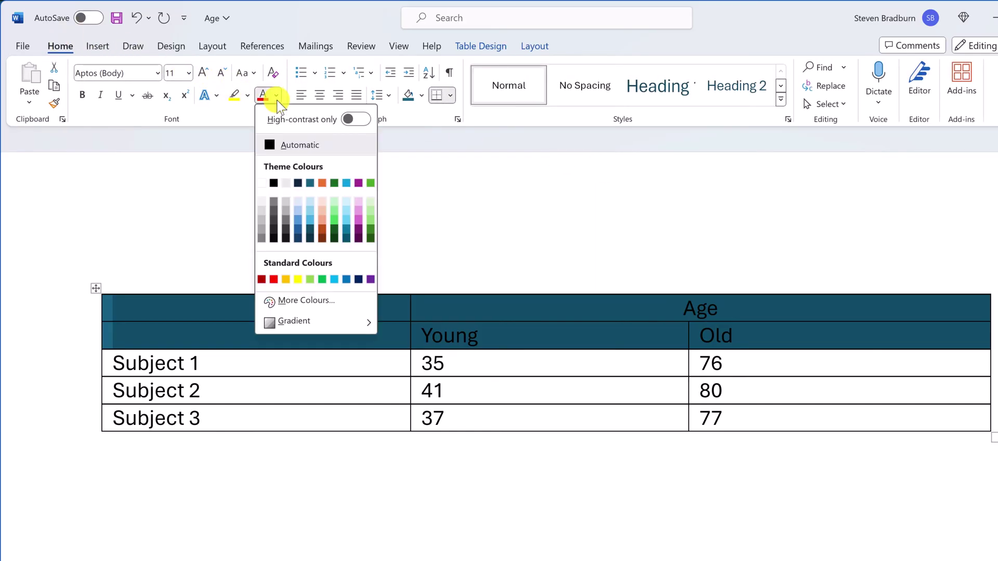
left_click(262, 182)
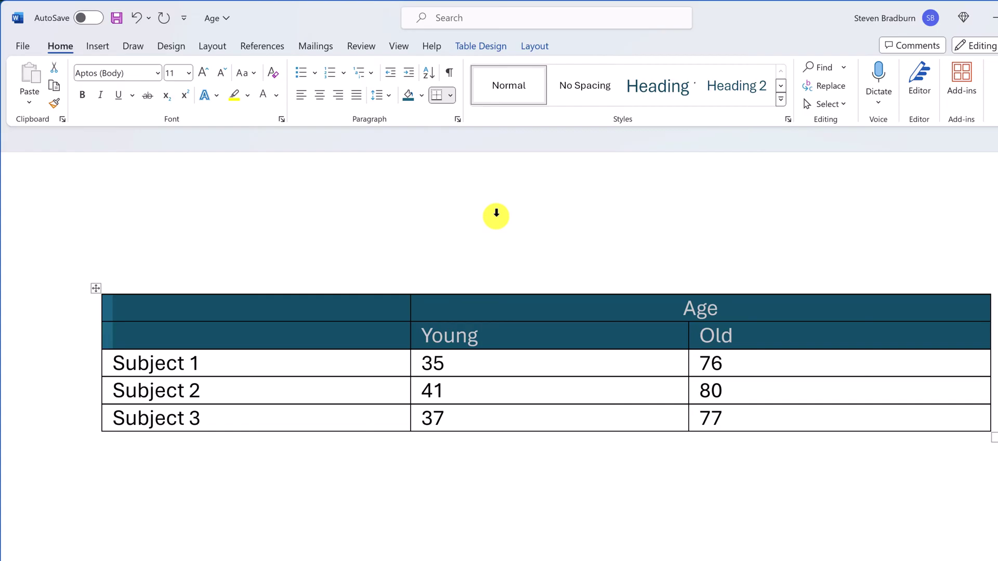
left_click(486, 47)
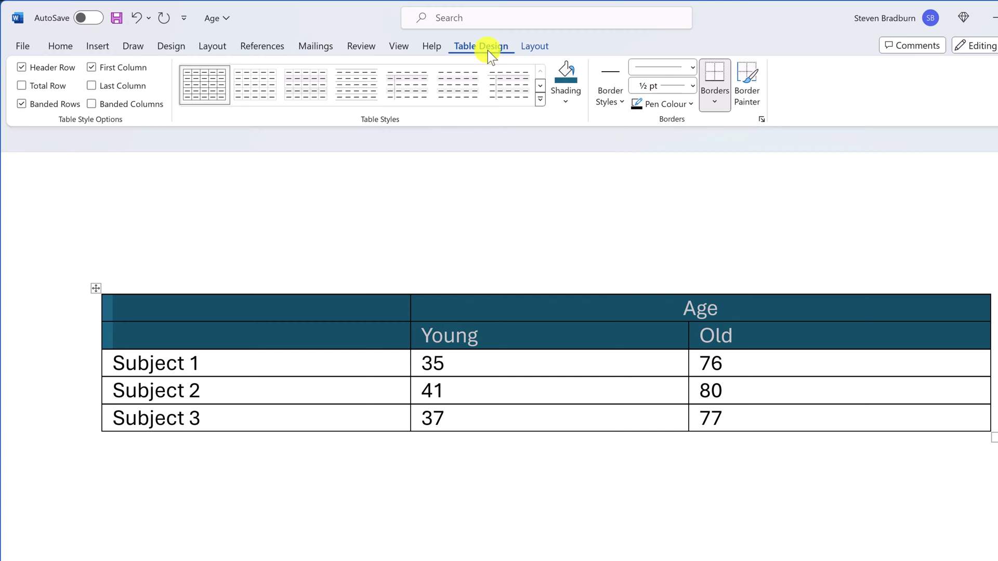
- Set the border pen to a theme border style in teal at 2¼ pt
left_click(616, 99)
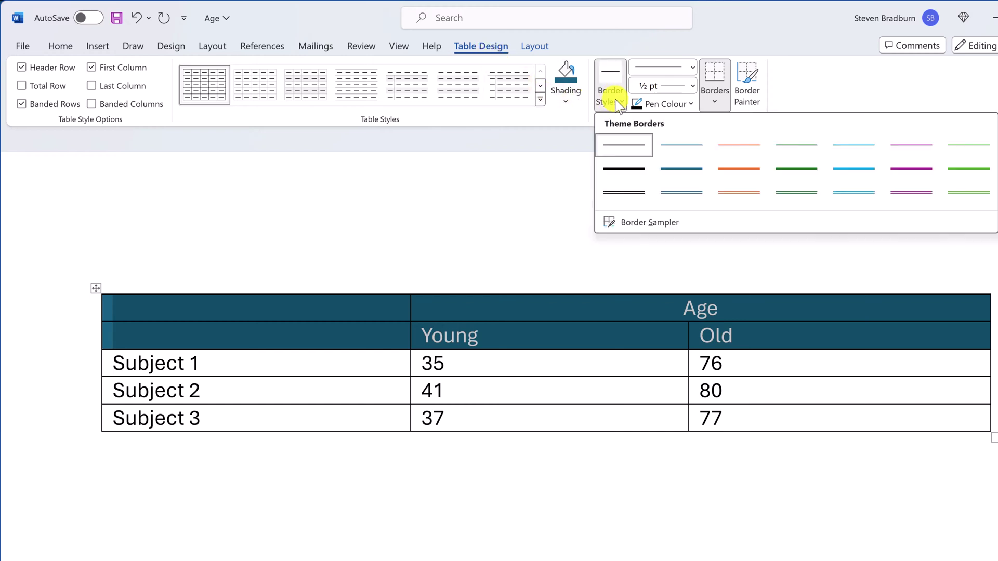
left_click(616, 167)
left_click(691, 108)
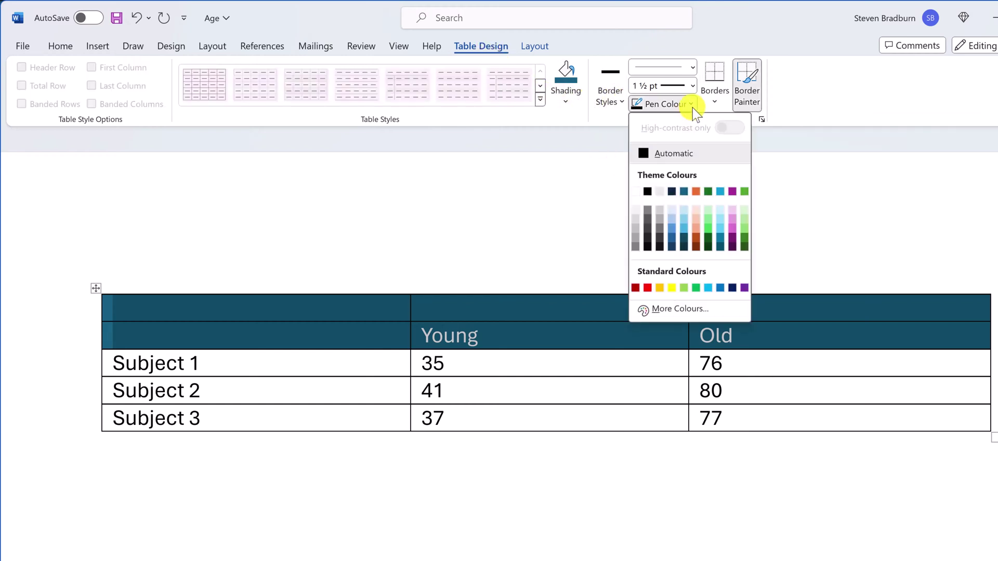
left_click(684, 191)
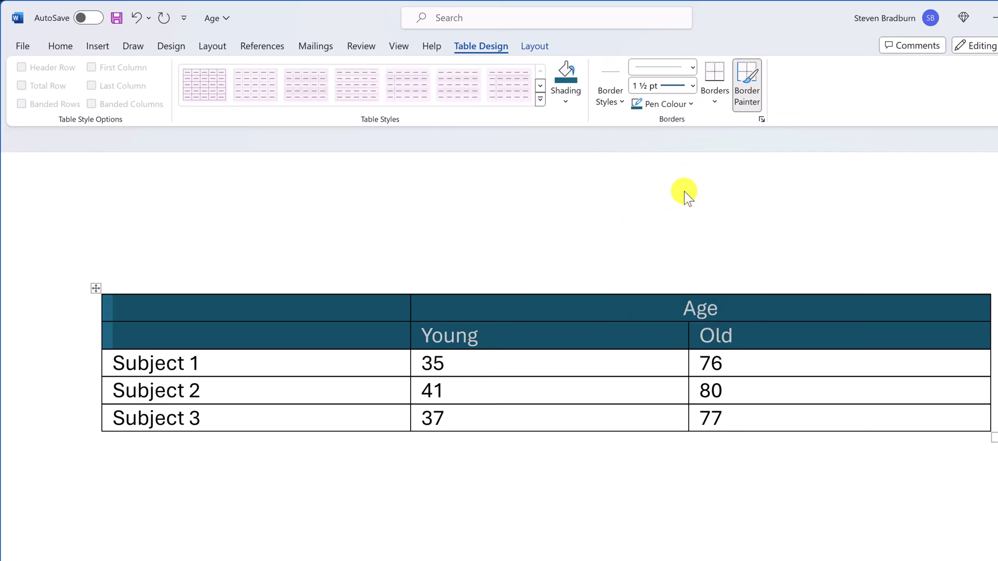
left_click(690, 87)
left_click(663, 200)
- Paint the Subject/Young and Young/Old dividers thick teal in all three Subject rows
left_click(689, 388)
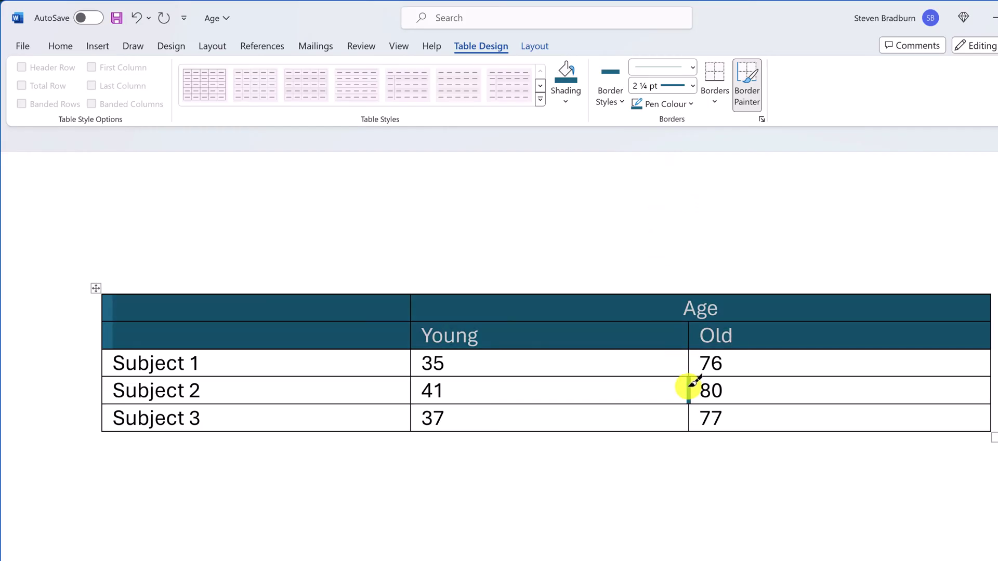
left_click(412, 389)
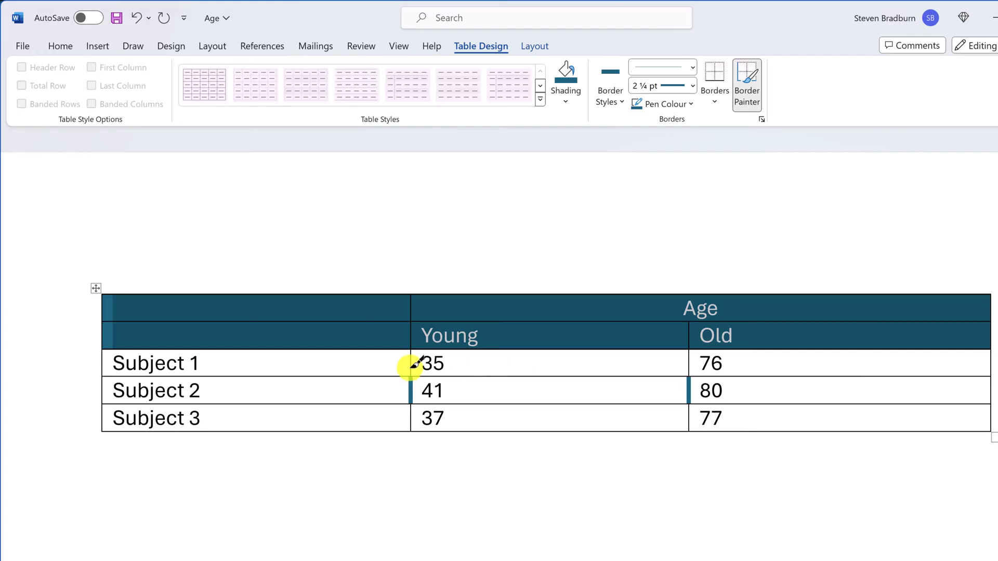
left_click(408, 396)
left_click(411, 416)
left_click(690, 417)
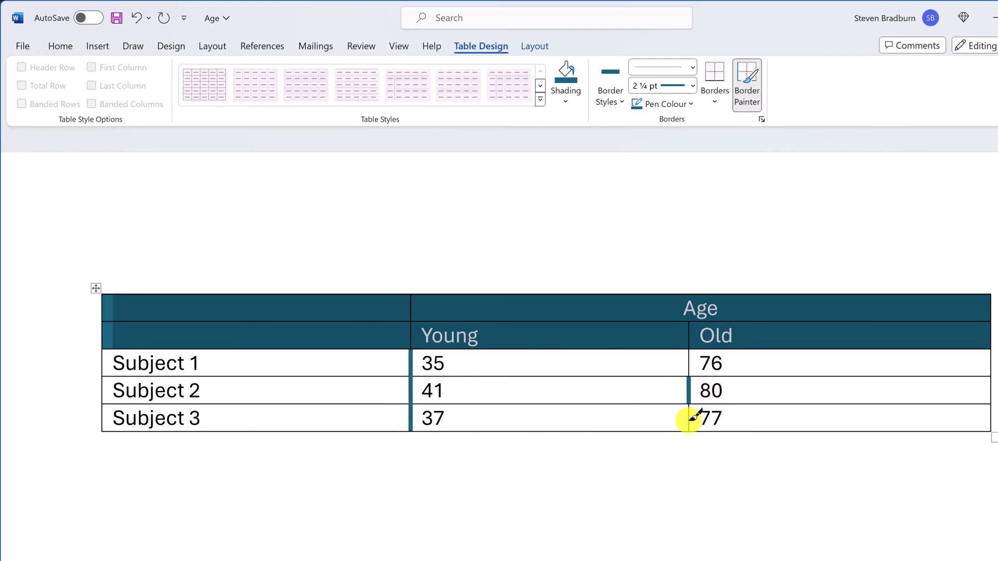
left_click(691, 364)
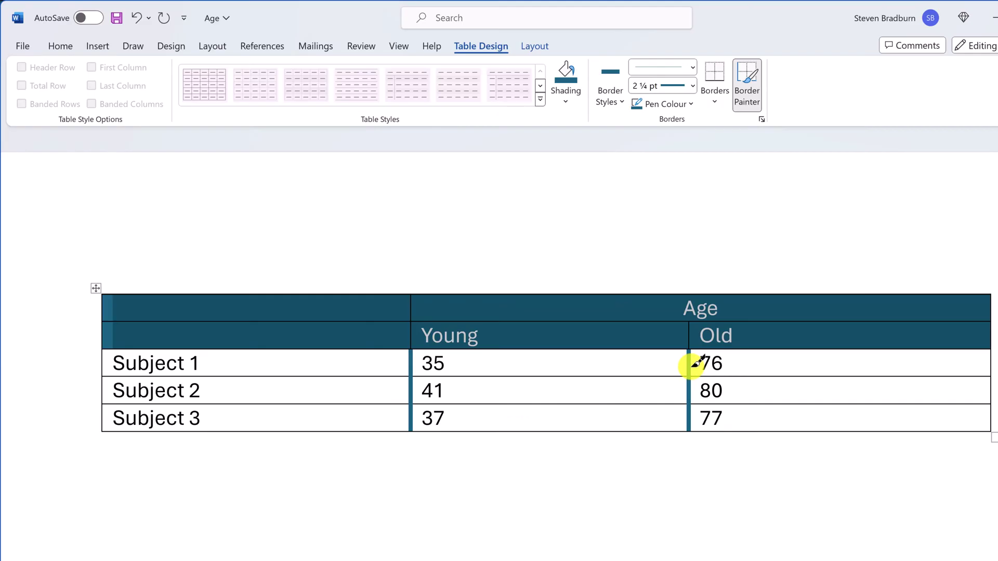
left_click(753, 70)
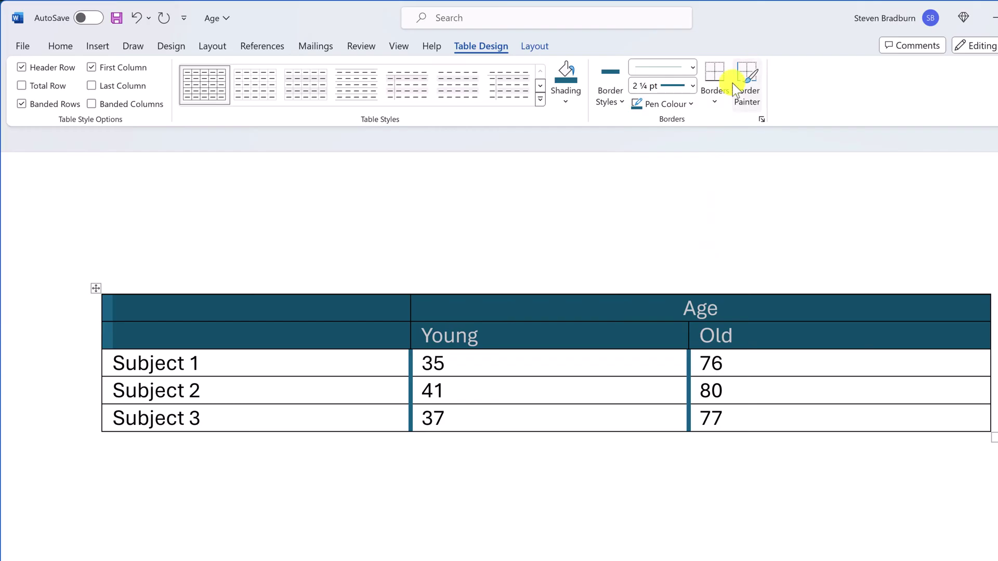
- Select the Subject rows and apply thick teal Inside Horizontal borders between them
left_click(398, 357)
left_click_drag(490, 375, 697, 412)
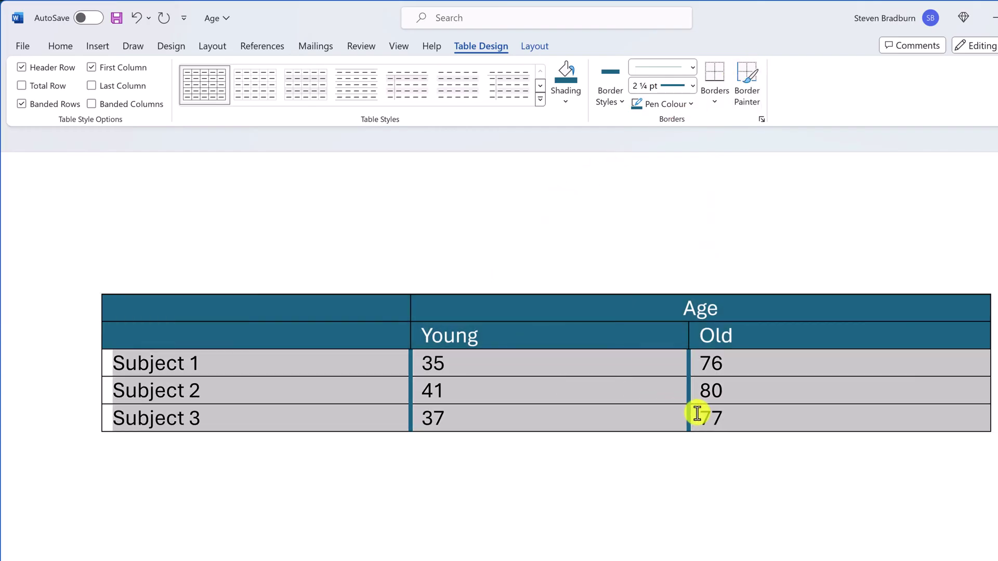
left_click(715, 102)
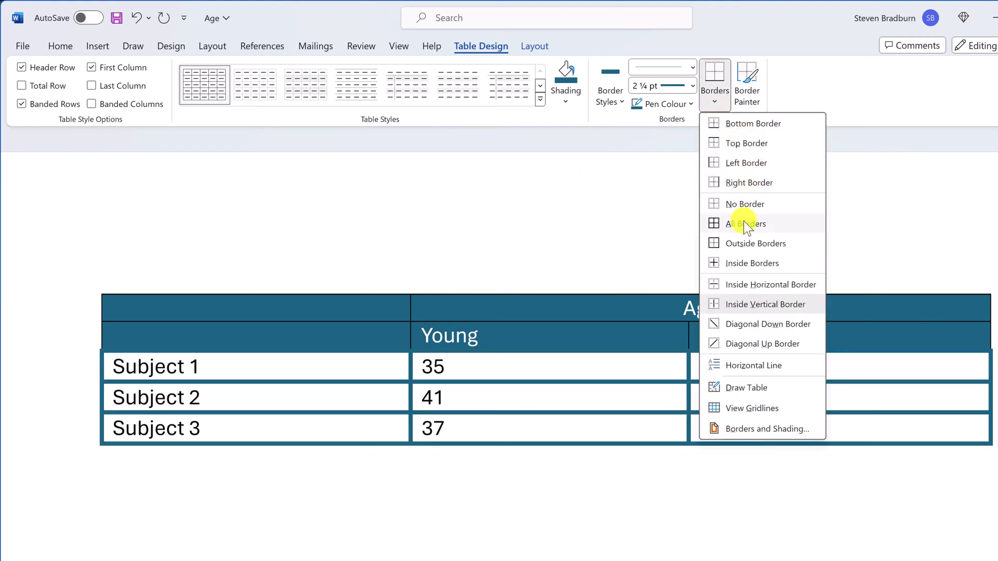
left_click(742, 286)
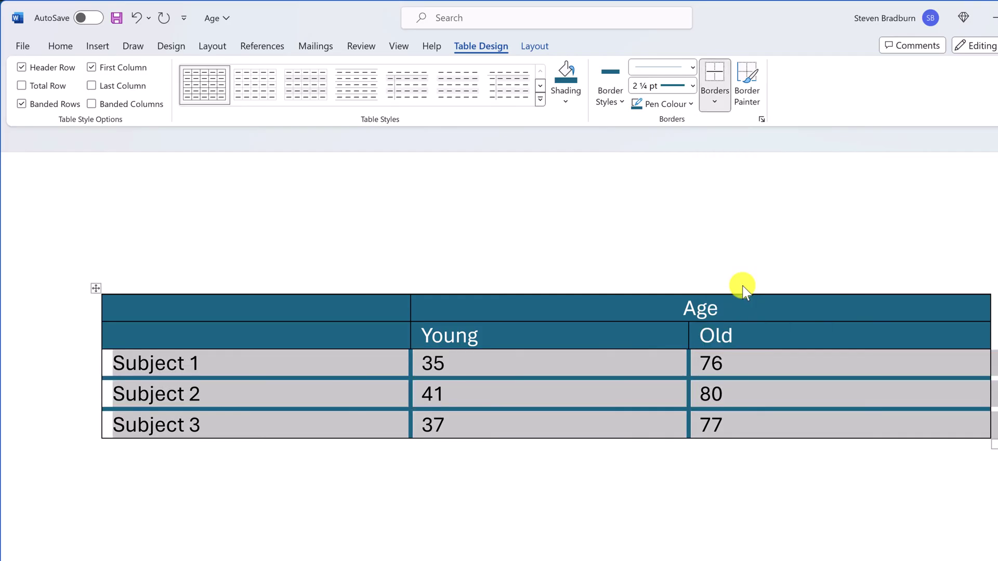